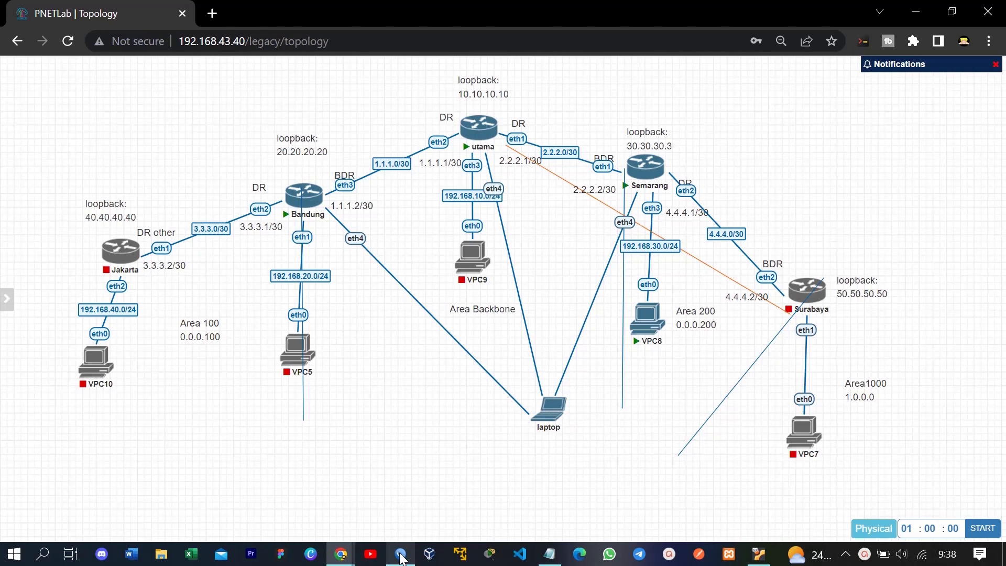
# Switch to WinBox and connect to the utama router from the discovered neighbors.
pyautogui.moveTo(401, 557)
pyautogui.click(399, 489)
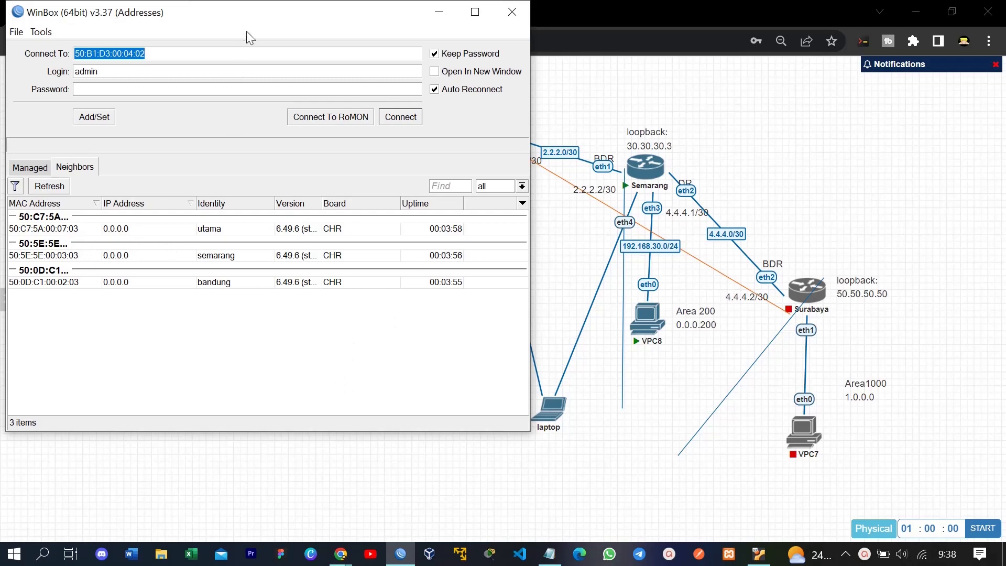
pyautogui.moveTo(251, 16); pyautogui.dragTo(352, 75)
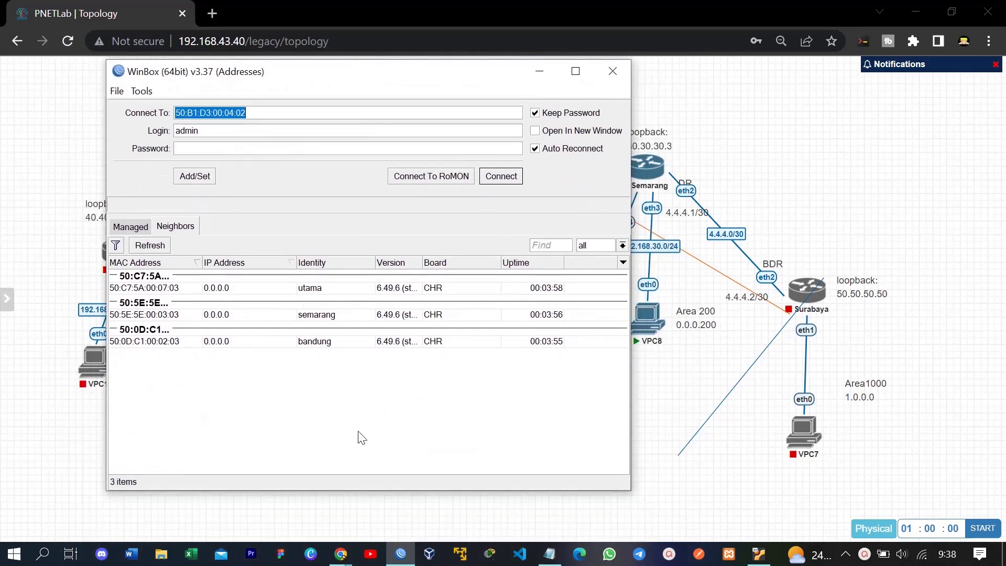
pyautogui.click(189, 291)
pyautogui.click(497, 177)
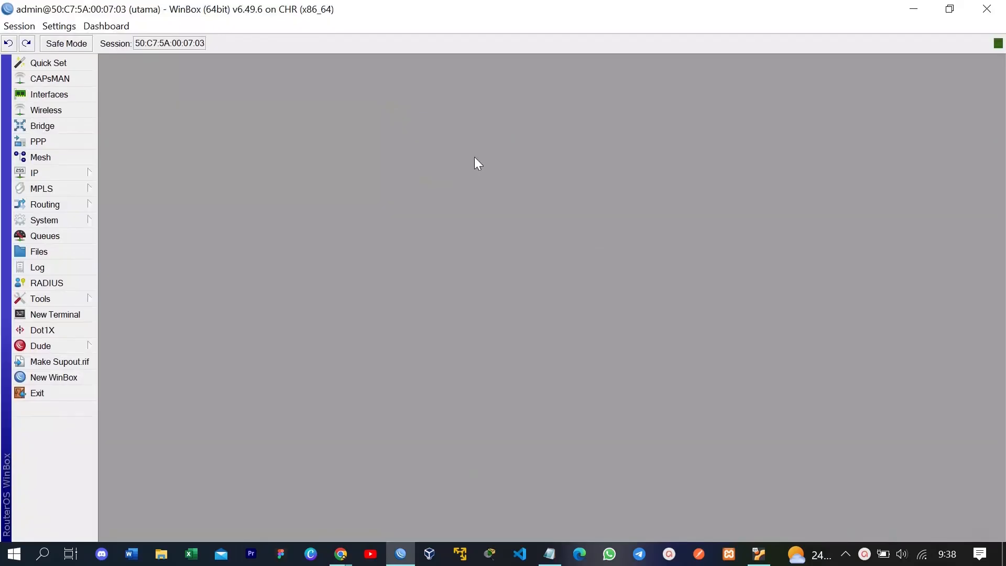
# Enable RoMON on the utama router with ID 00:00:00:00:00:10 and apply the settings.
pyautogui.click(86, 297)
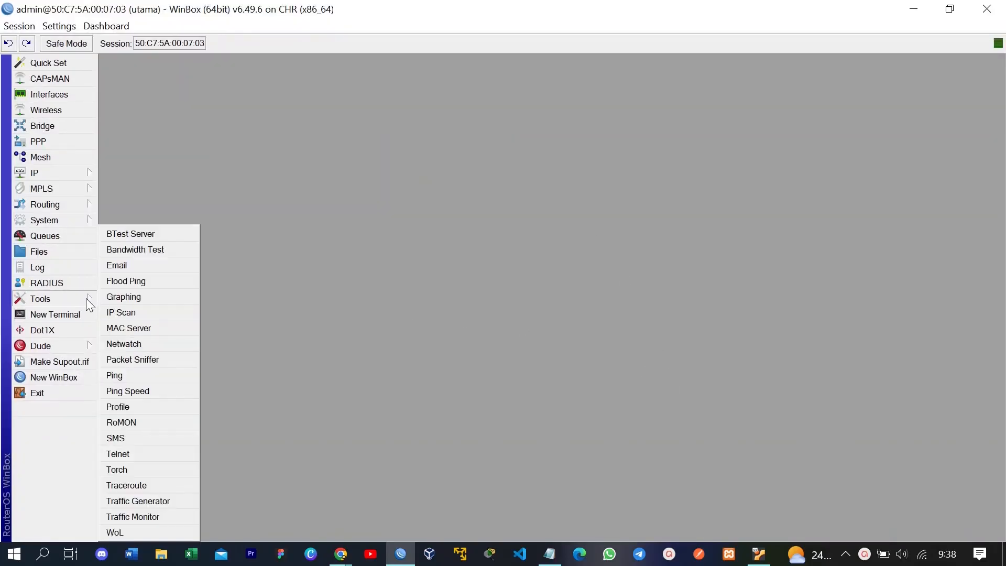
pyautogui.click(122, 422)
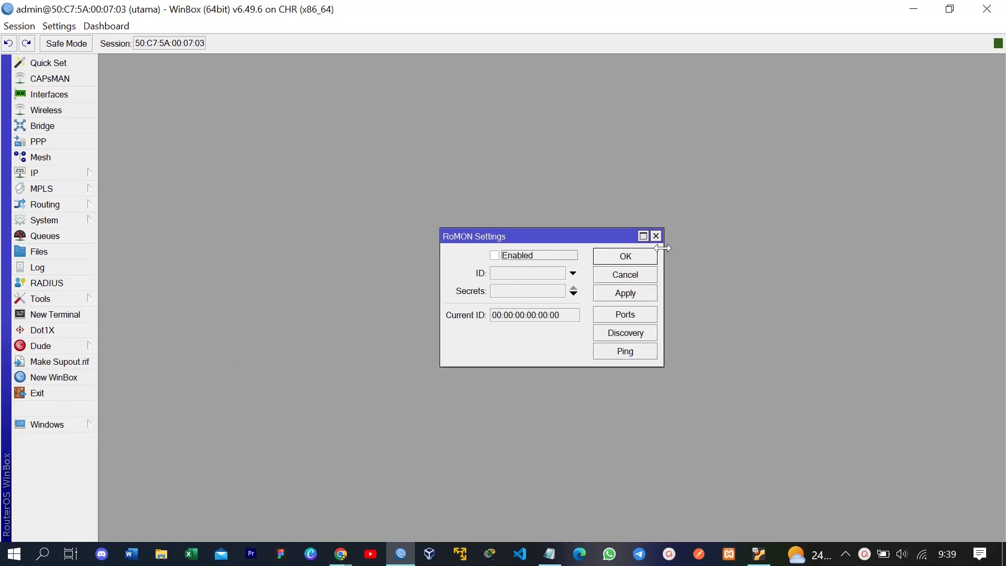
pyautogui.moveTo(662, 248); pyautogui.dragTo(812, 271)
pyautogui.moveTo(600, 238); pyautogui.dragTo(541, 238)
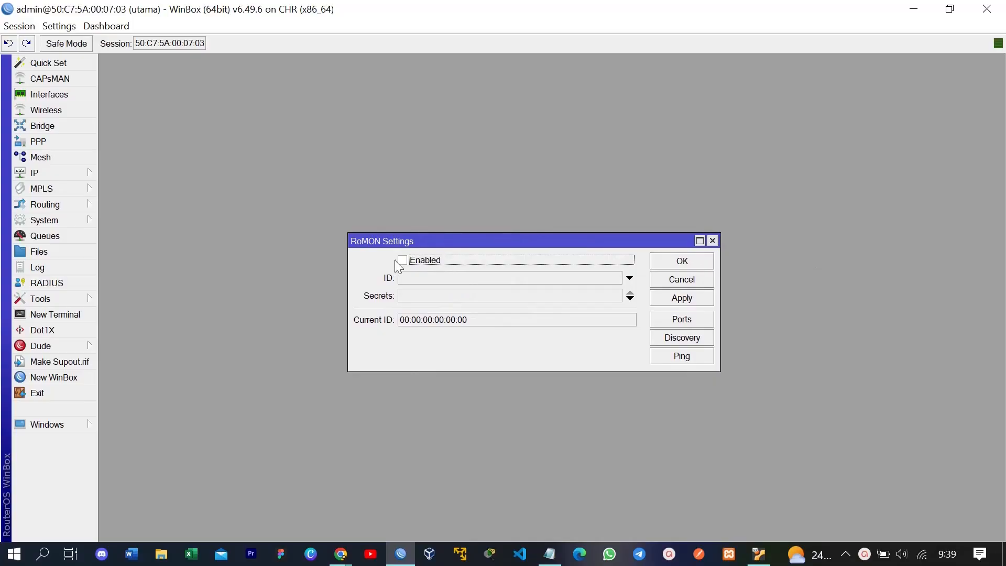
pyautogui.click(251, 243)
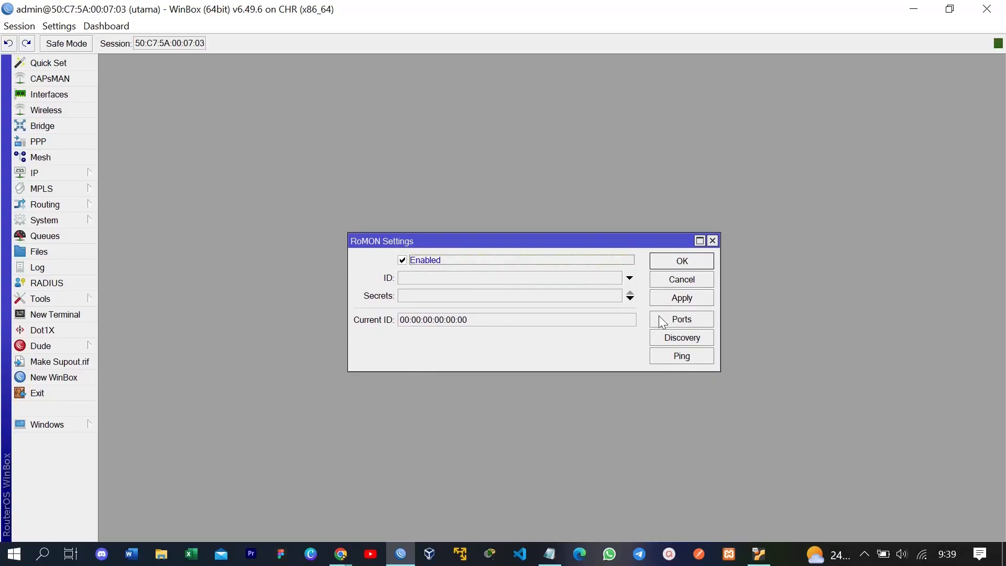
pyautogui.click(673, 298)
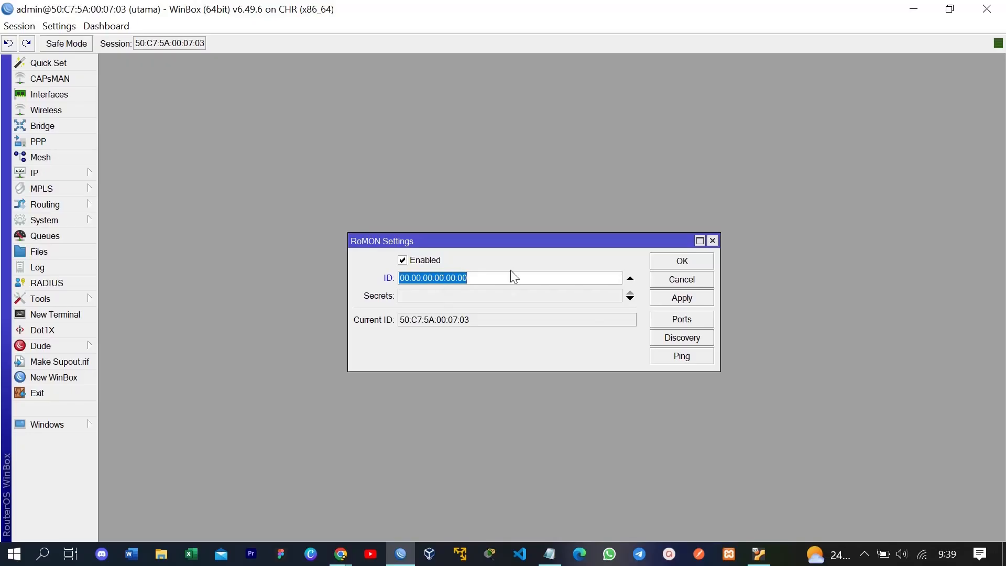
pyautogui.write('00:00:00:00:00:10')
pyautogui.click(680, 297)
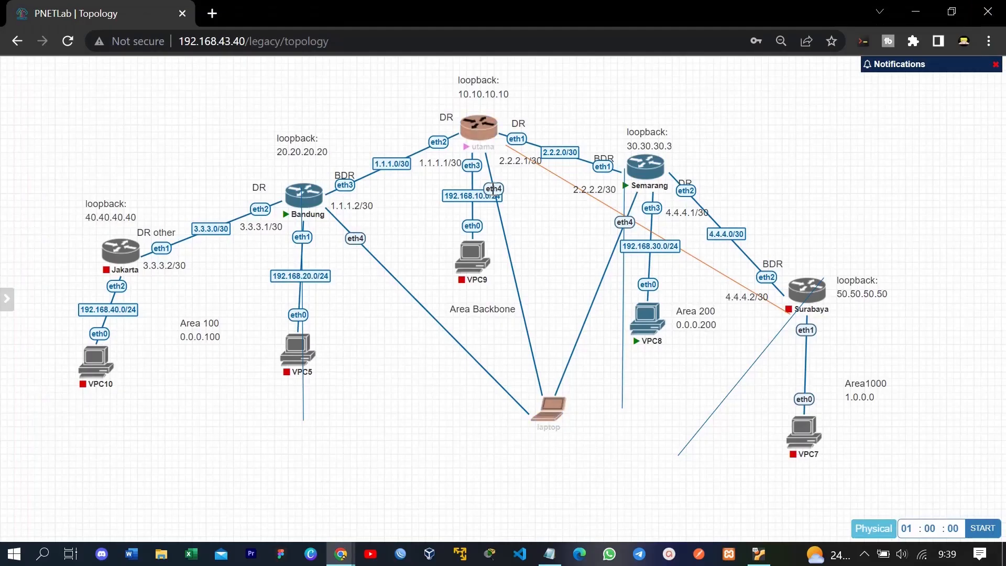
# Delete the link between utama's eth4 and the laptop in the PNETLab topology, and connect to the bandung router in WinBox.
pyautogui.rightClick(492, 191)
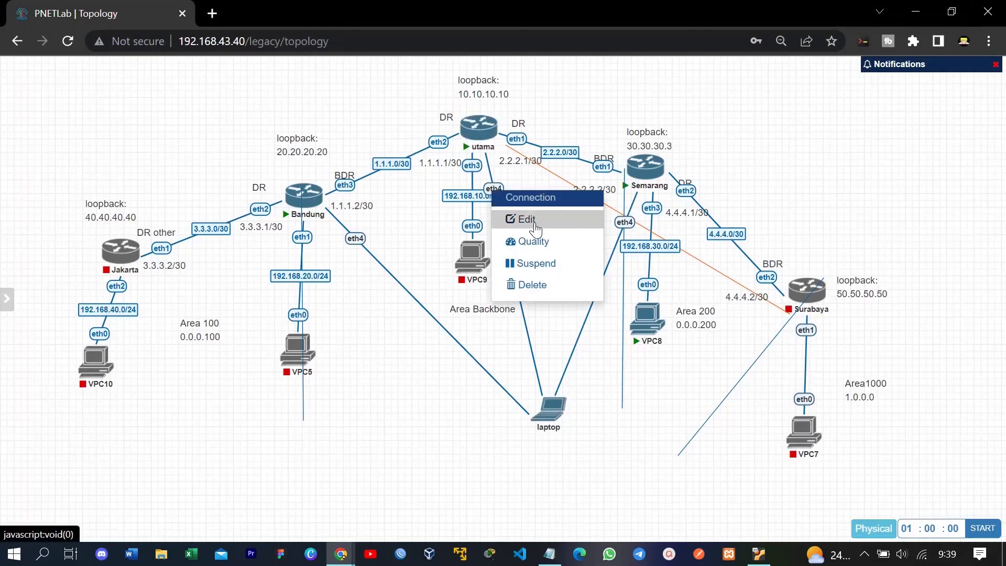
pyautogui.click(543, 286)
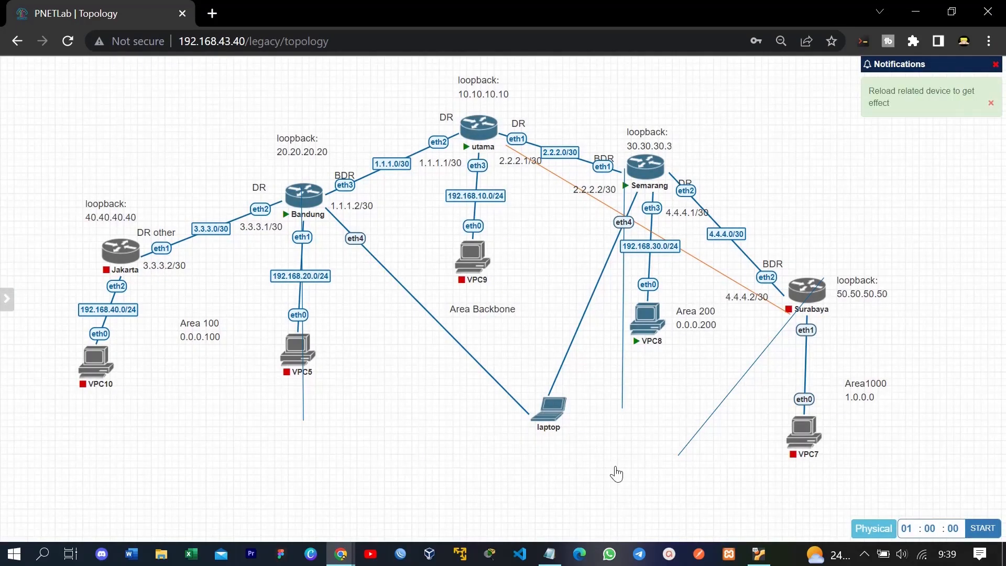
pyautogui.click(313, 204)
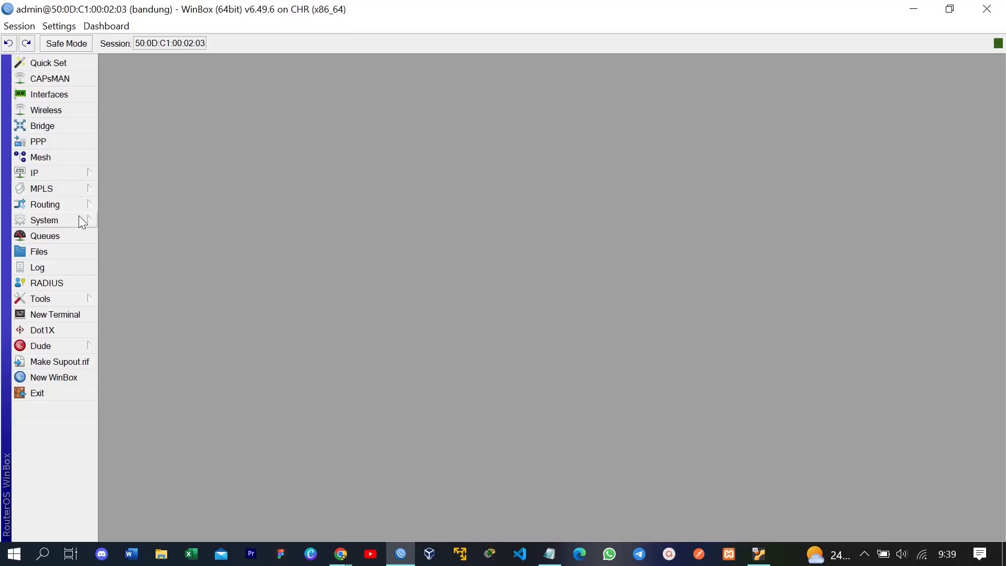
# Enable RoMON on the bandung router with ID 00:00:00:00:00:20 and save the settings.
pyautogui.click(92, 299)
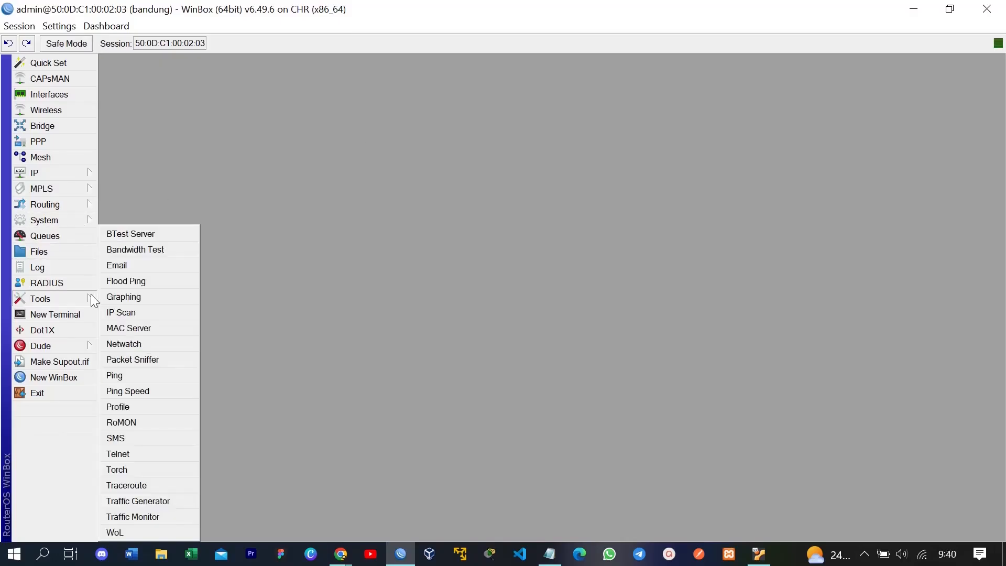
pyautogui.click(118, 421)
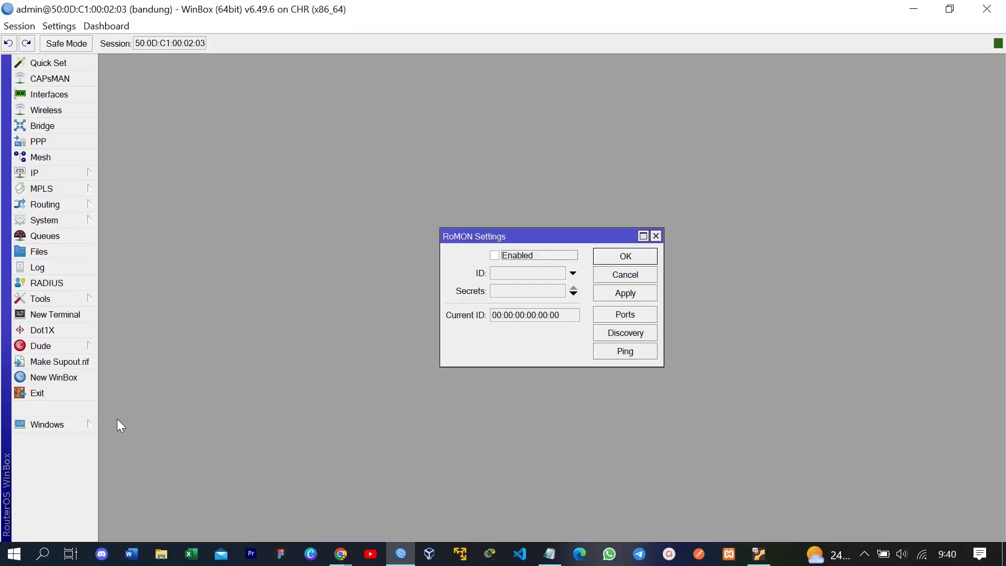
pyautogui.click(495, 256)
pyautogui.click(573, 273)
pyautogui.click(640, 293)
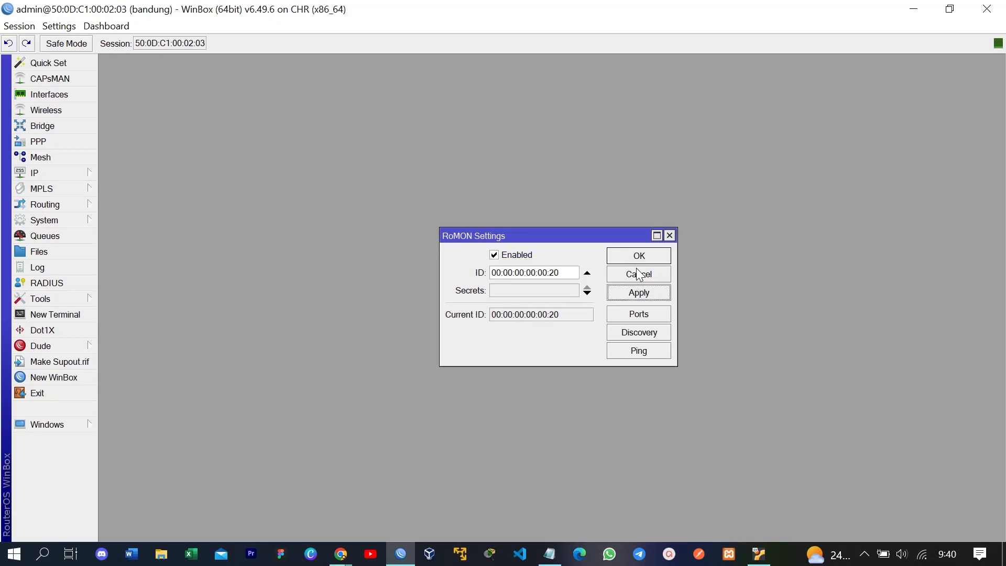
pyautogui.click(640, 256)
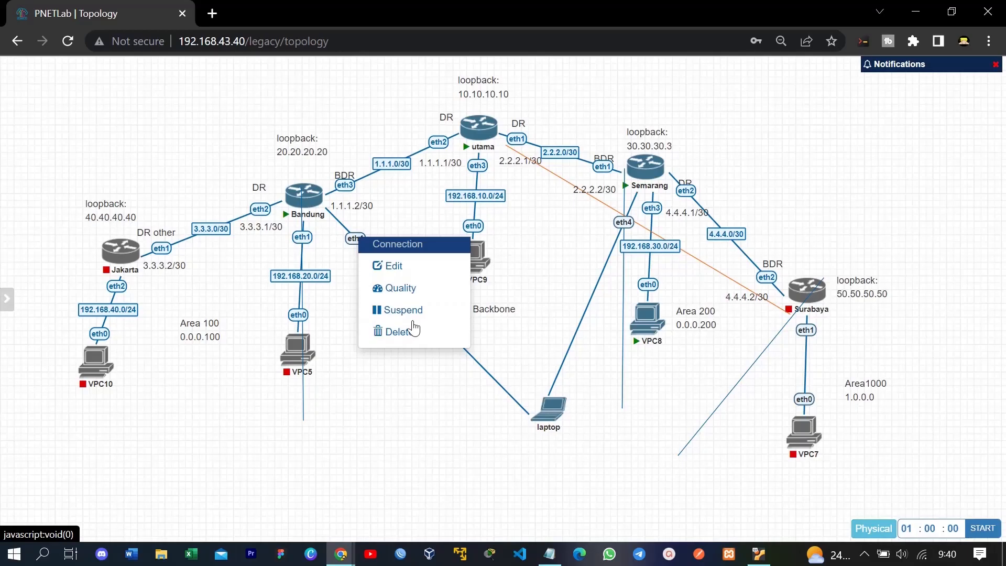
# Delete the link between Bandung's eth4 and the laptop in the topology, and switch to WinBox for the semarang router.
pyautogui.click(411, 328)
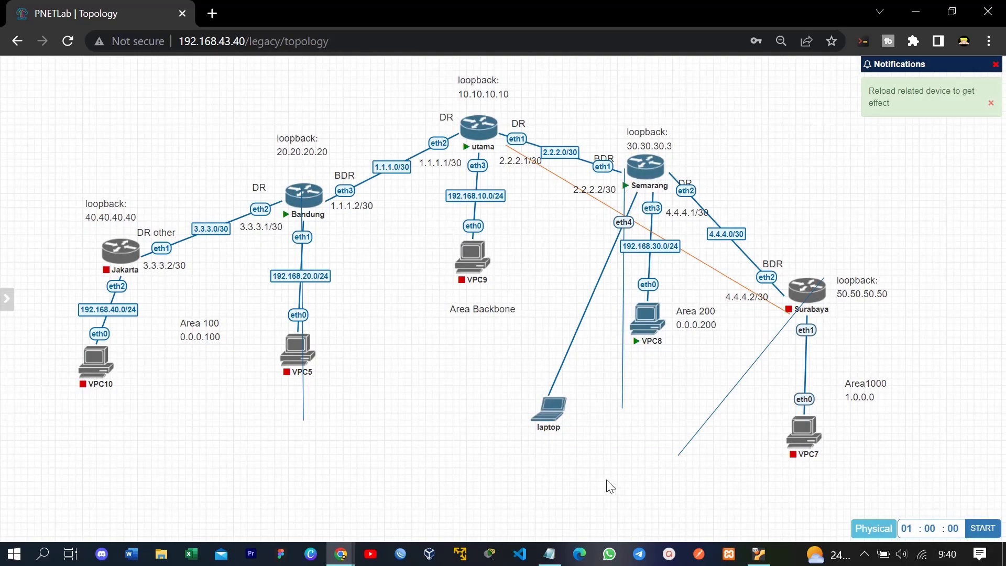
pyautogui.click(400, 554)
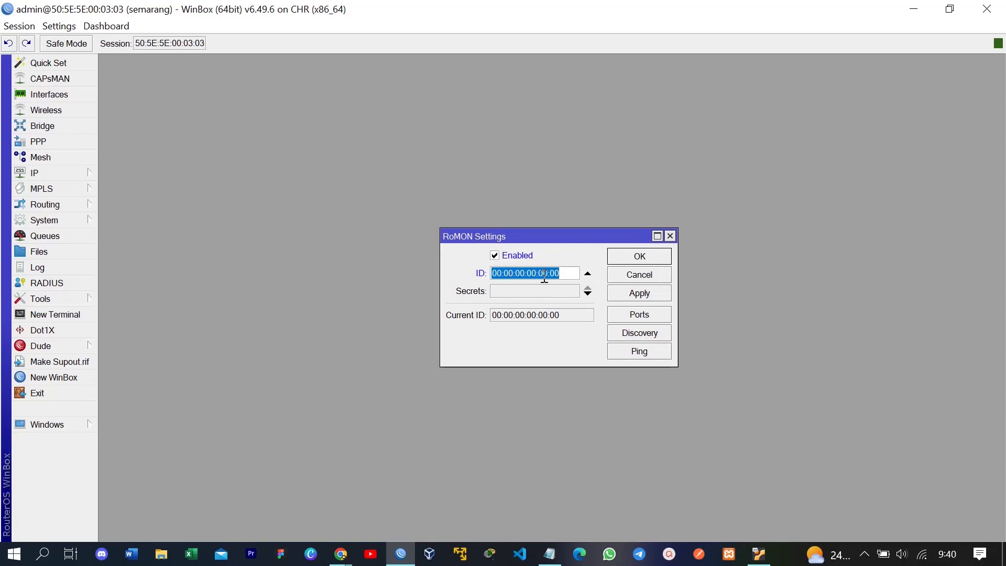
# Enable RoMON on the semarang router with ID 00:00:00:00:00:30 and save the settings.
pyautogui.click(565, 273)
pyautogui.press('BackSpace')
pyautogui.press('BackSpace')
pyautogui.write('30')
pyautogui.click(649, 260)
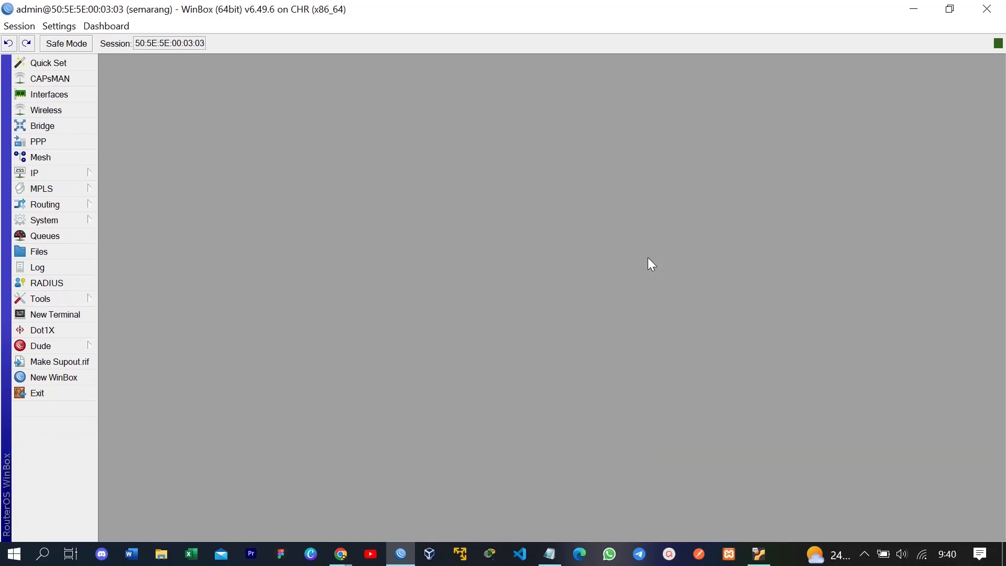
# Review semarang's RoMON ports, including the interface, forbid and cost settings of the "all" entry, without changing them.
pyautogui.click(88, 300)
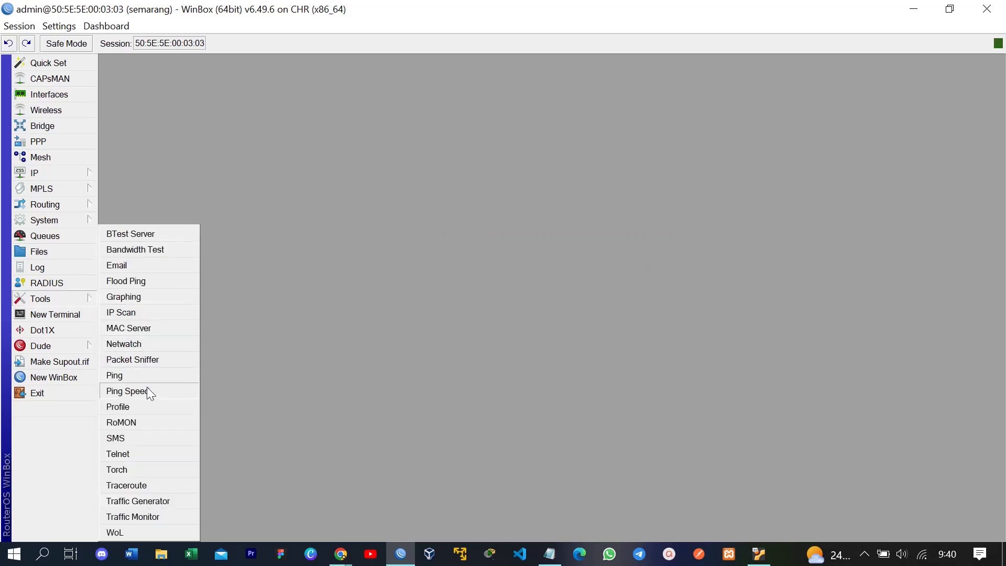
pyautogui.click(143, 423)
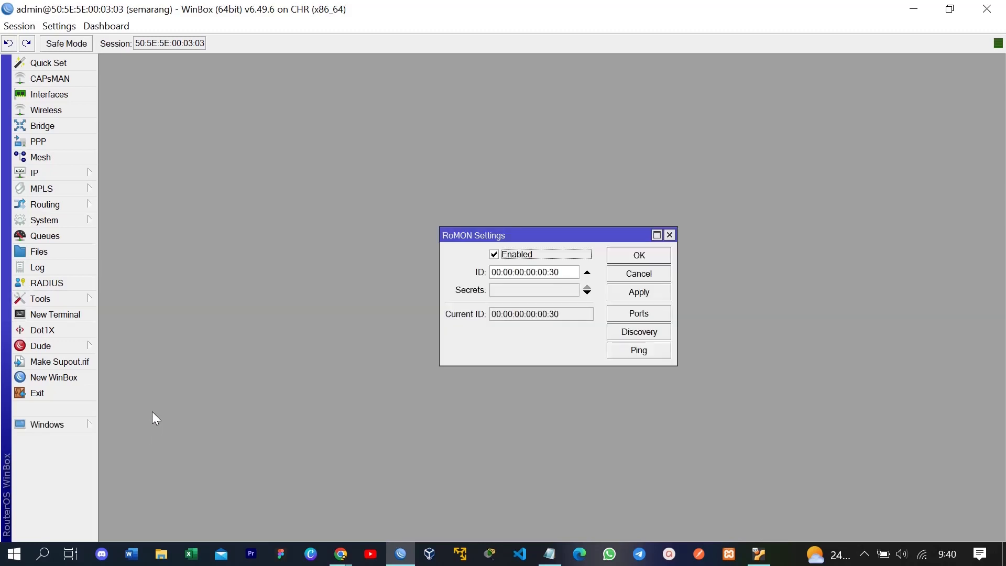
pyautogui.click(637, 314)
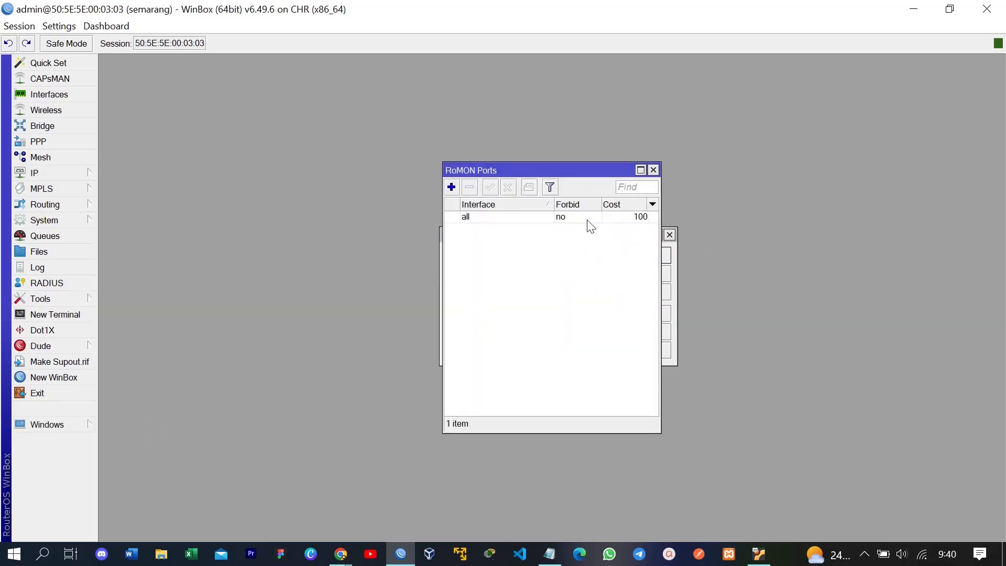
pyautogui.moveTo(663, 249); pyautogui.dragTo(806, 251)
pyautogui.click(570, 218)
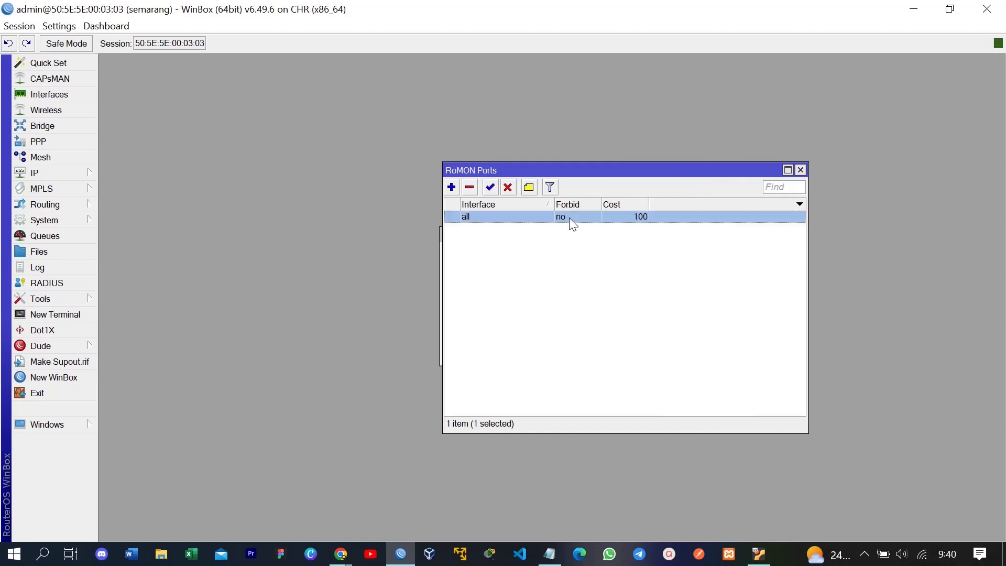
pyautogui.doubleClick(485, 218)
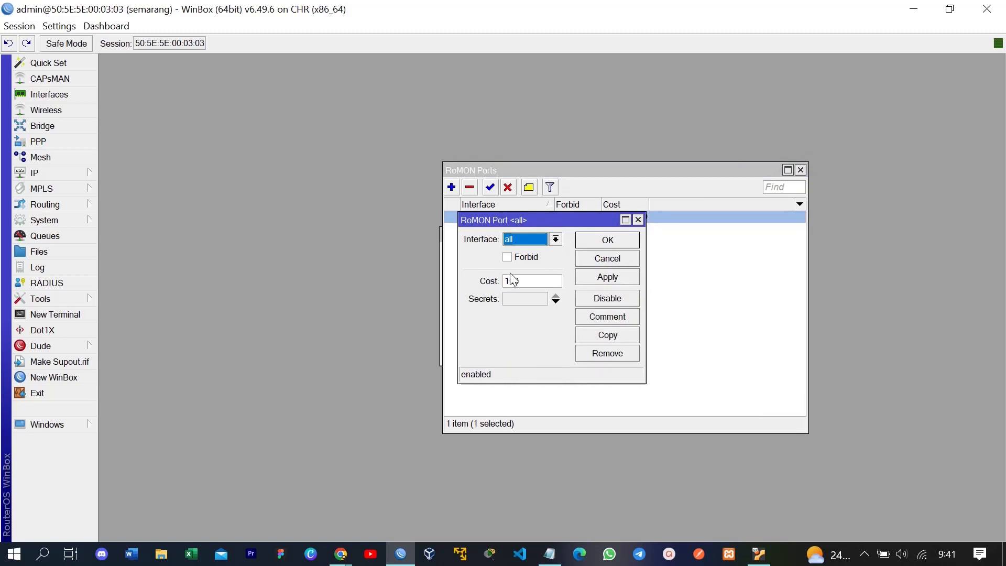
pyautogui.click(556, 238)
pyautogui.click(568, 237)
pyautogui.click(638, 220)
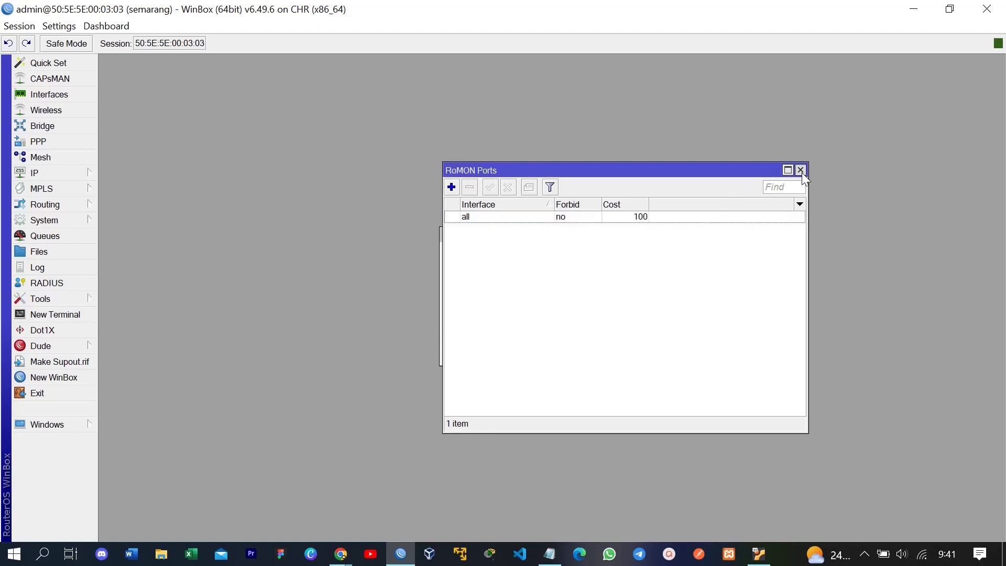
pyautogui.click(801, 171)
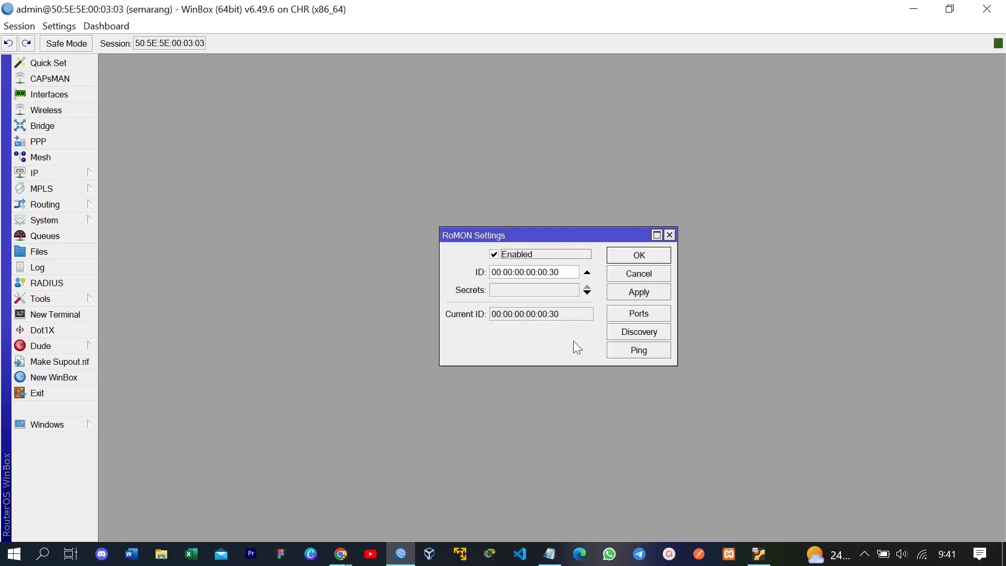
# Run RoMON Discovery on semarang and examine the addresses, costs, hops and paths of the discovered routers.
pyautogui.click(638, 332)
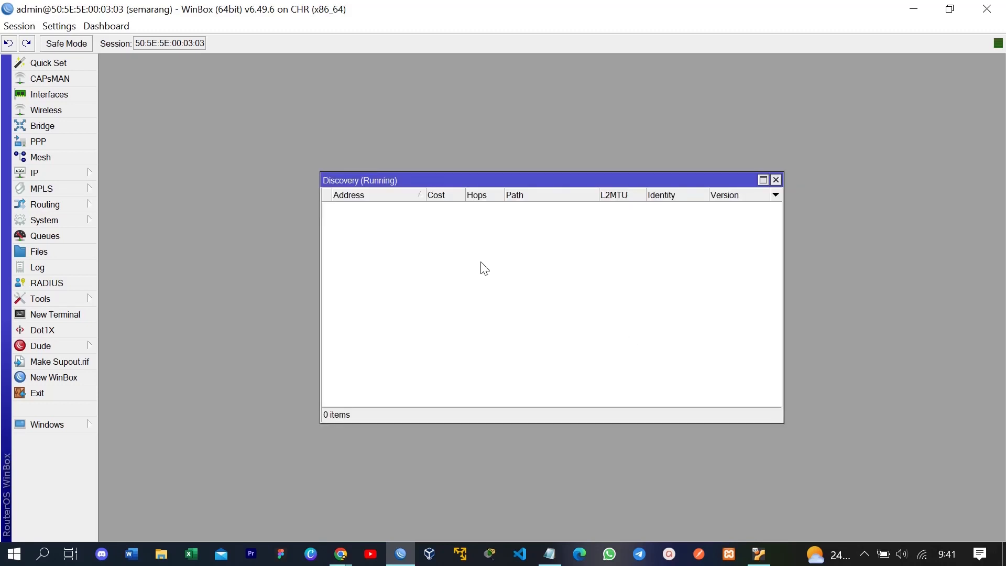
pyautogui.rightClick(442, 246)
pyautogui.click(542, 333)
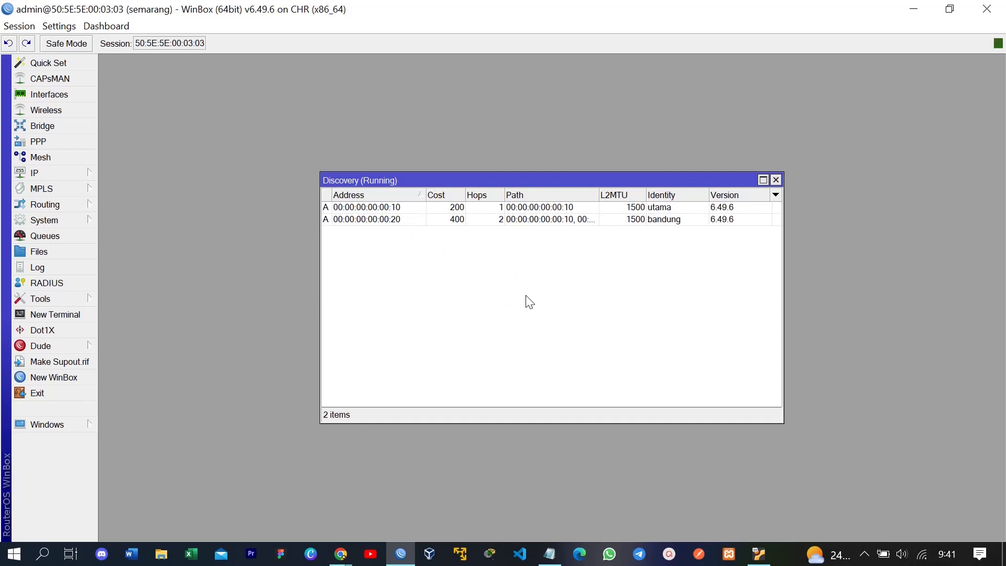
pyautogui.click(392, 209)
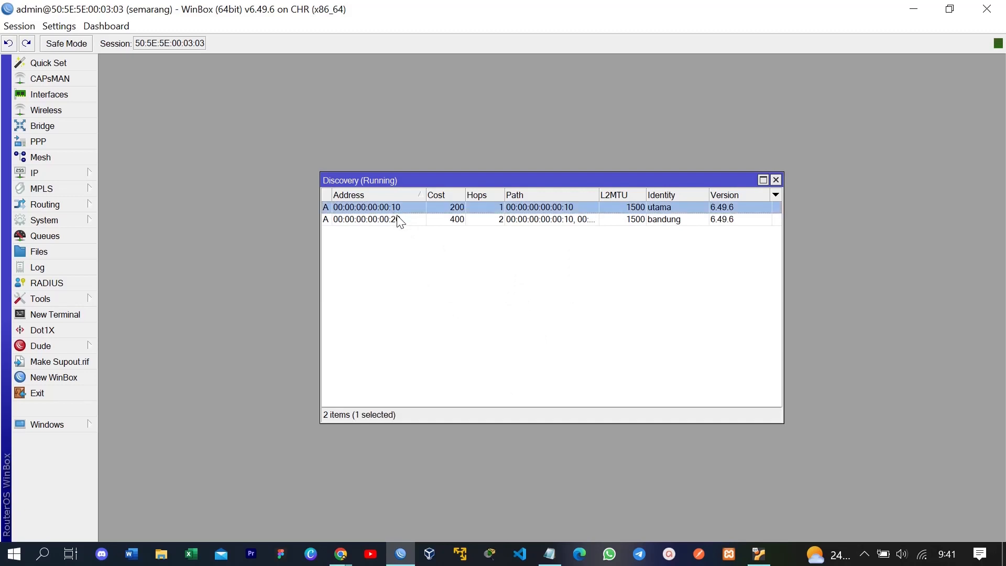
pyautogui.click(401, 216)
pyautogui.click(401, 210)
pyautogui.click(692, 261)
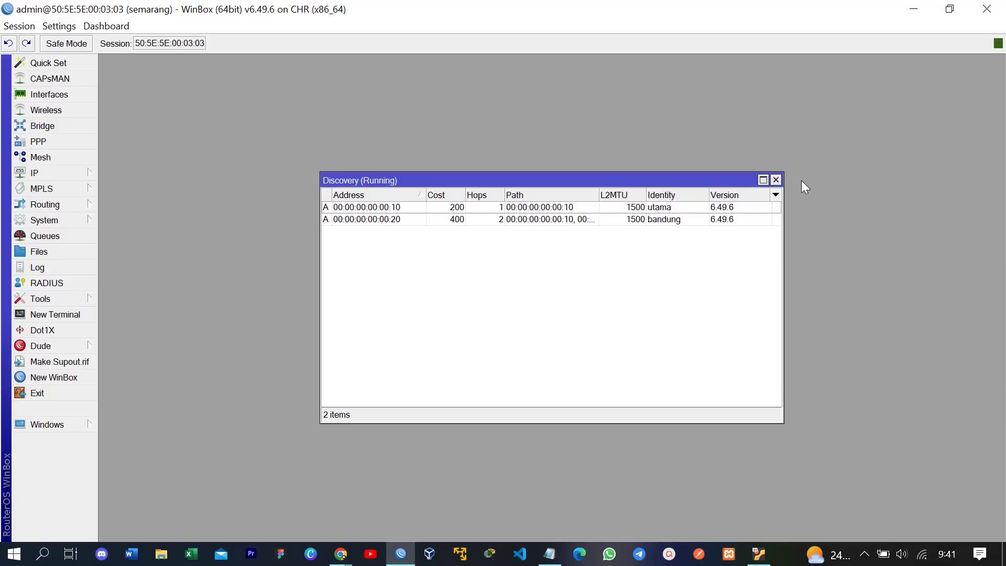
pyautogui.click(776, 180)
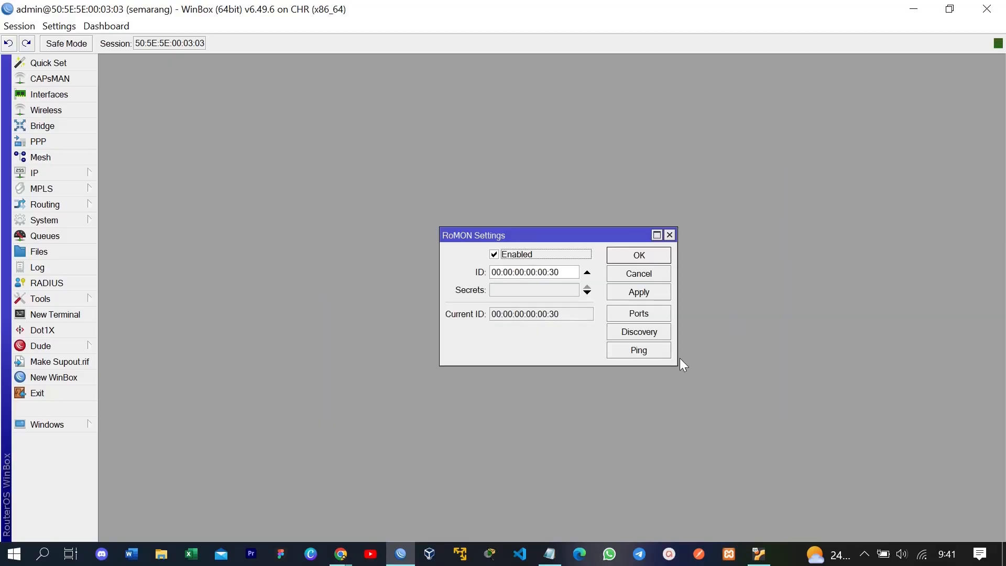
# Run a RoMON ping from semarang to ID 00:00:00:00:00:20.
pyautogui.click(643, 354)
pyautogui.click(549, 155)
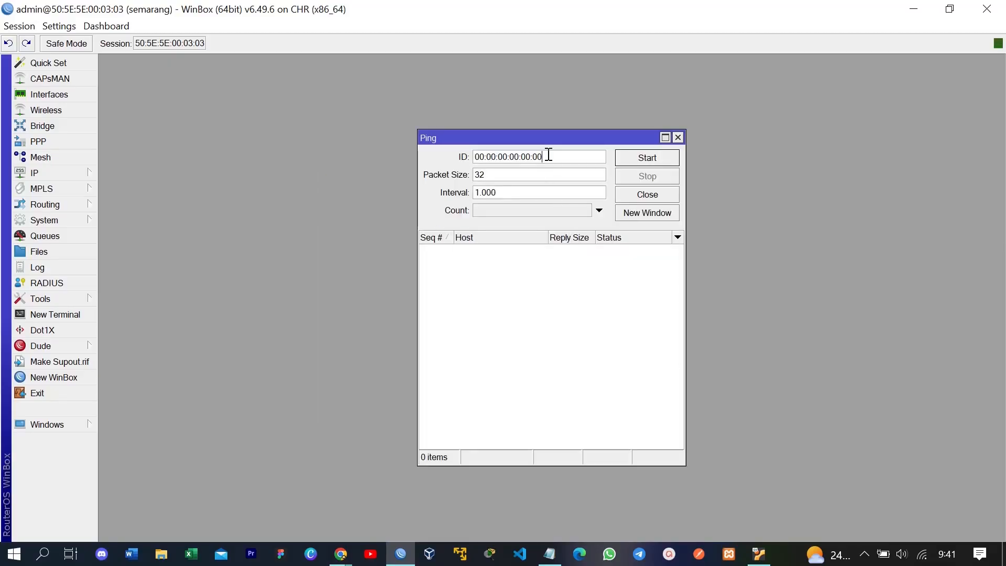
pyautogui.press('BackSpace')
pyautogui.press('BackSpace')
pyautogui.write('20')
pyautogui.press('BackSpace')
pyautogui.press('BackSpace')
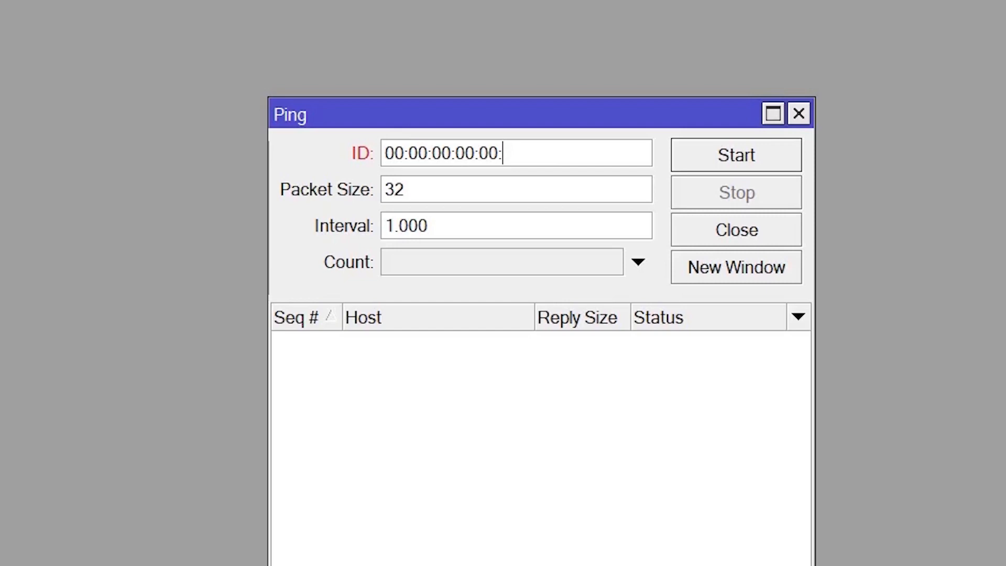
pyautogui.write('20')
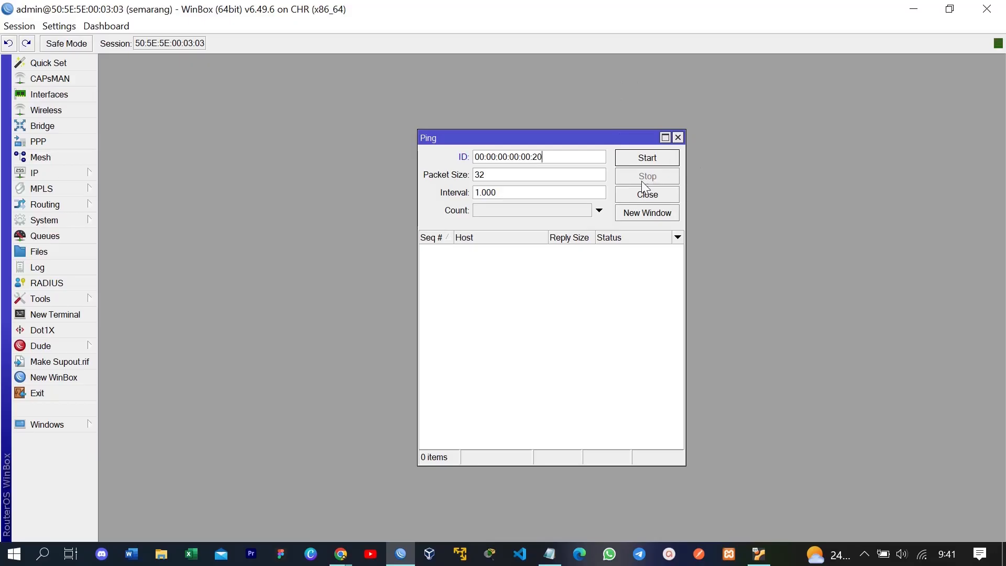
pyautogui.click(654, 162)
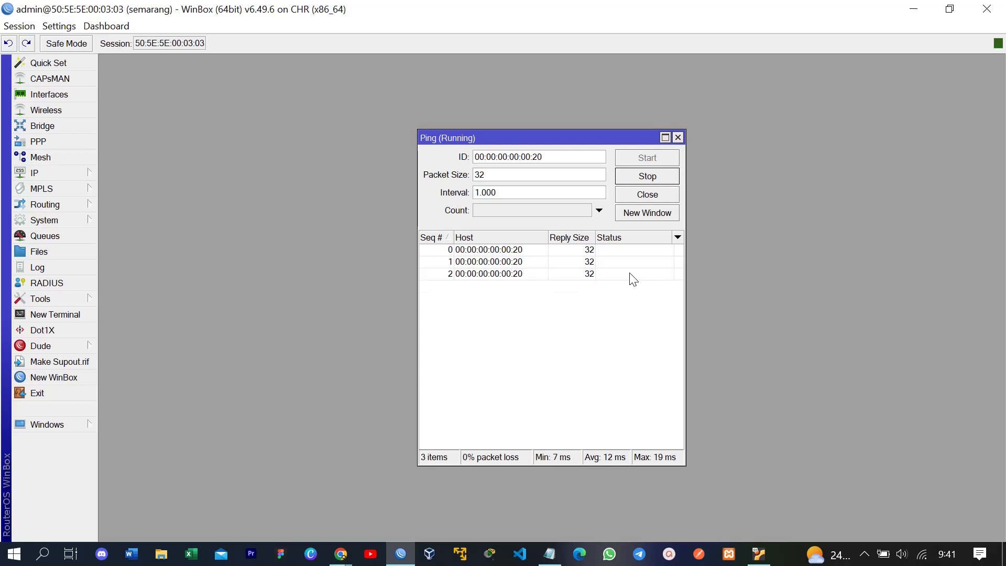
# Run a RoMON ping from semarang to ID 00:00:00:00:00:10, then stop it and close the ping and RoMON settings.
pyautogui.click(647, 176)
pyautogui.press('BackSpace')
pyautogui.press('BackSpace')
pyautogui.write('10')
pyautogui.click(659, 157)
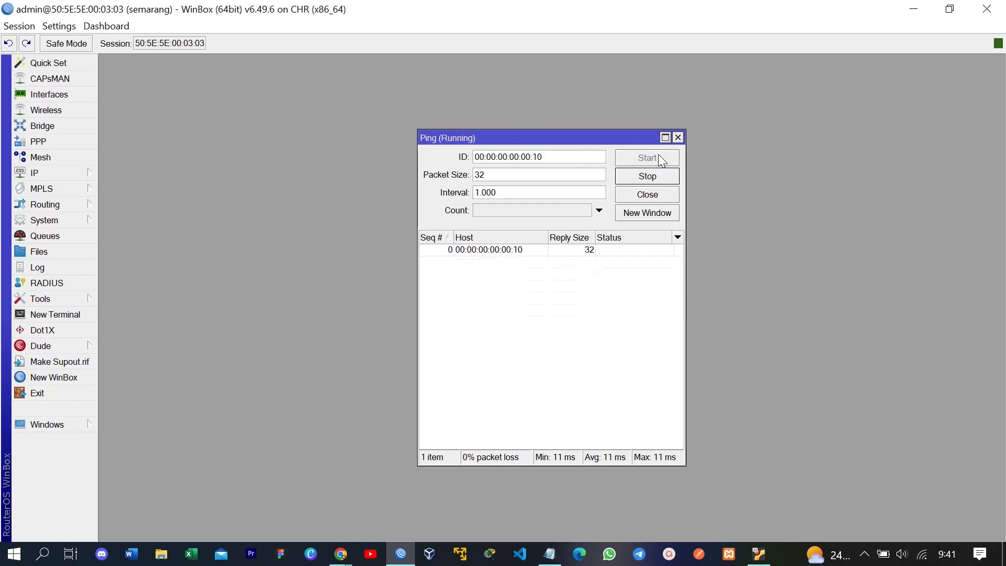
pyautogui.click(651, 176)
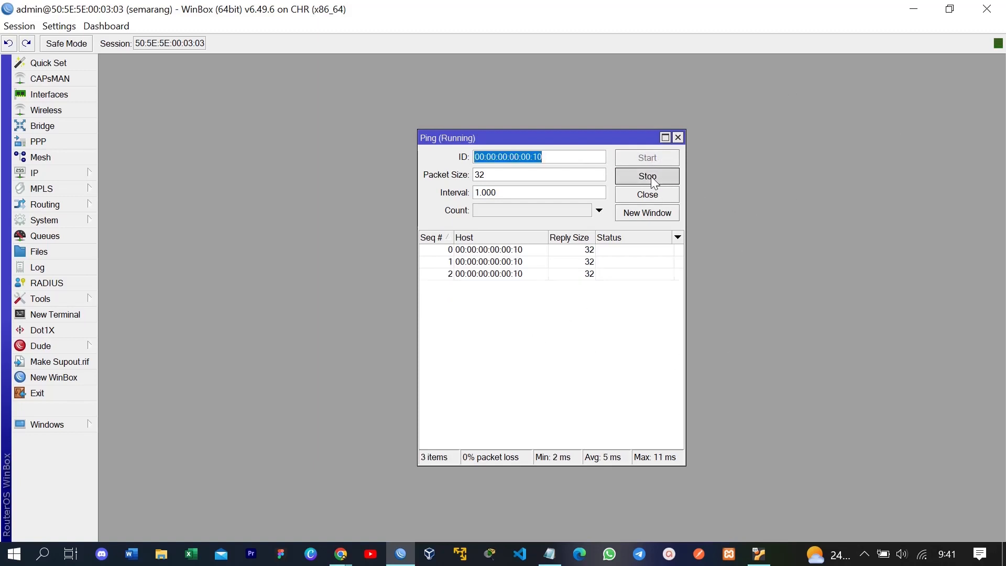
pyautogui.click(677, 137)
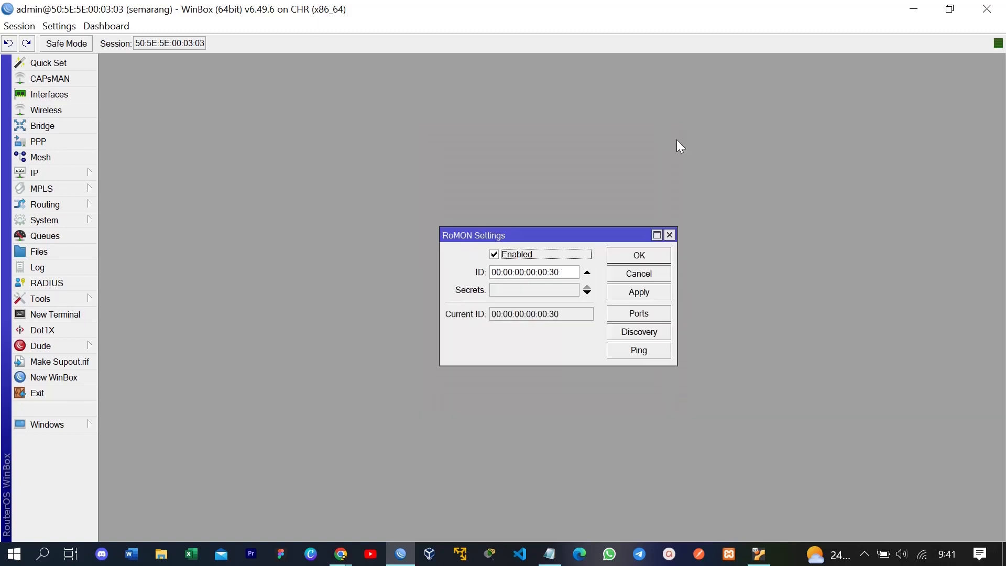
pyautogui.click(670, 235)
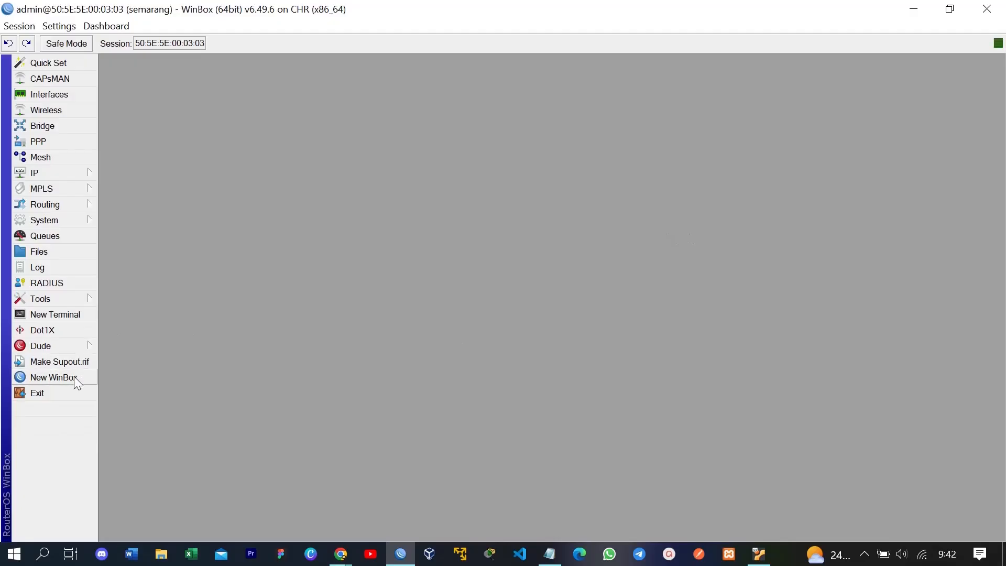
# Open a new WinBox login and connect it to RoMON using semarang (50:5E:5E:00:03:03) as the agent.
pyautogui.click(74, 376)
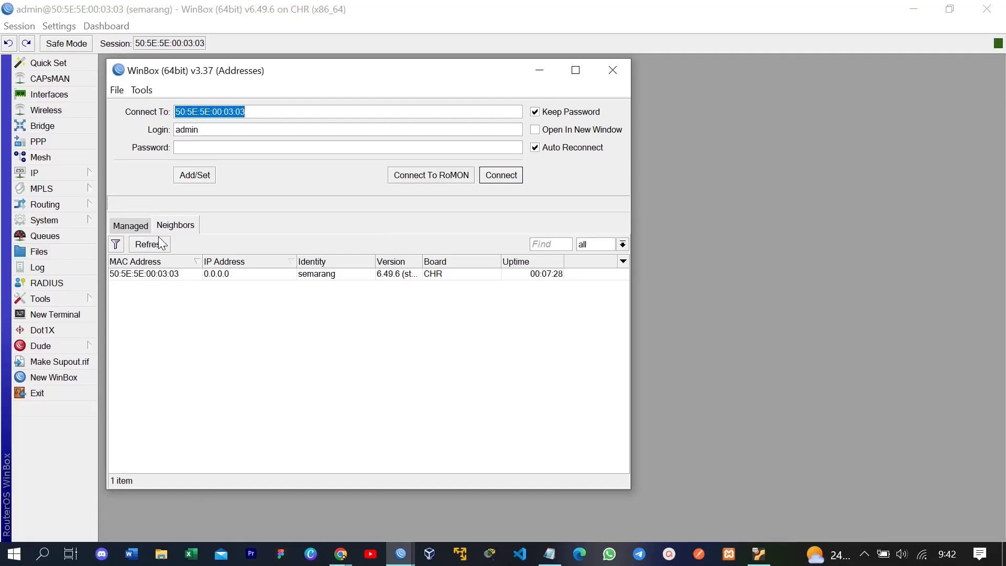
pyautogui.click(570, 181)
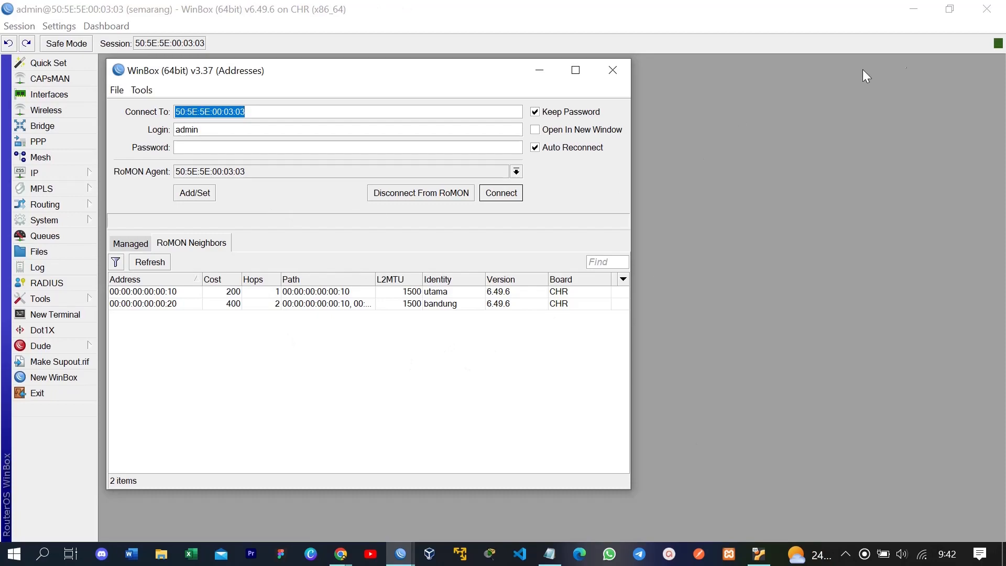
# Switch to the PNETLab topology, shift the laptop node slightly and return to the WinBox RoMON neighbor list.
pyautogui.click(913, 9)
pyautogui.click(540, 74)
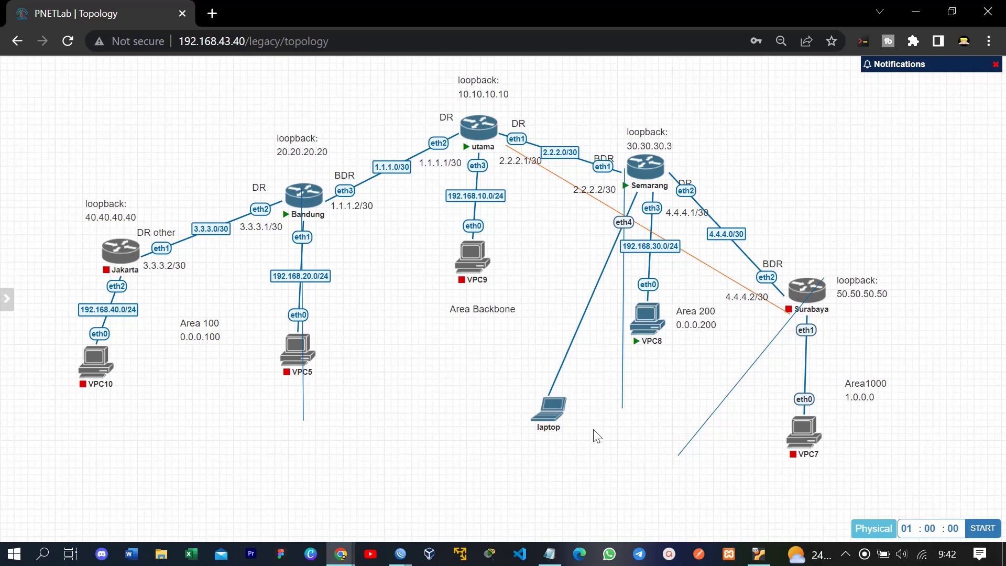
pyautogui.moveTo(549, 423); pyautogui.dragTo(582, 384)
pyautogui.hotkey('alt', 'Tab')
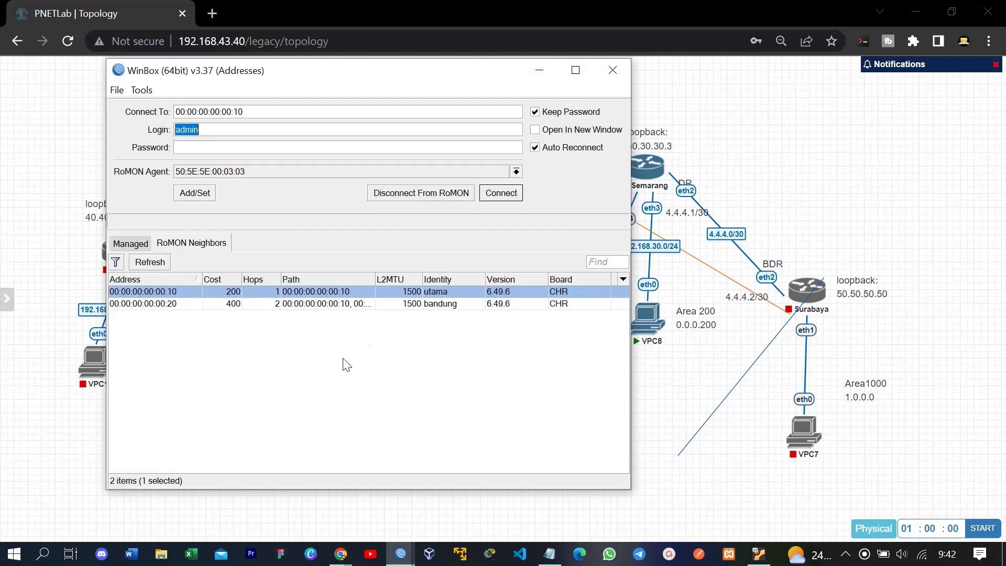
# Connect to utama (00:00:00:00:00:10) through RoMON, enlarge its session window and dismiss the password change request.
pyautogui.click(503, 194)
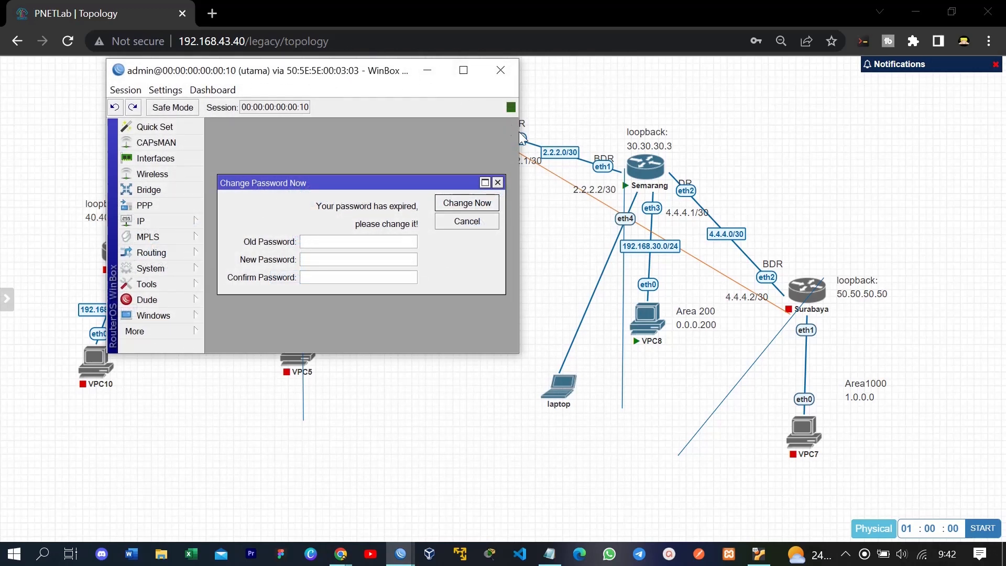
pyautogui.moveTo(522, 137); pyautogui.dragTo(632, 157)
pyautogui.moveTo(508, 354); pyautogui.dragTo(500, 512)
pyautogui.click(497, 182)
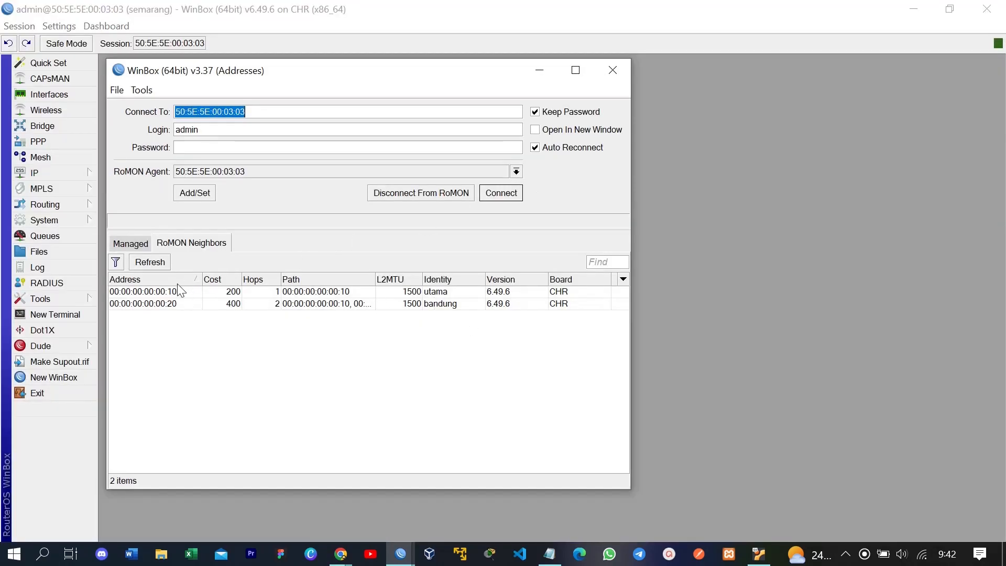
# Connect to bandung (00:00:00:00:00:20) through the semarang RoMON agent and enlarge its session window.
pyautogui.click(142, 304)
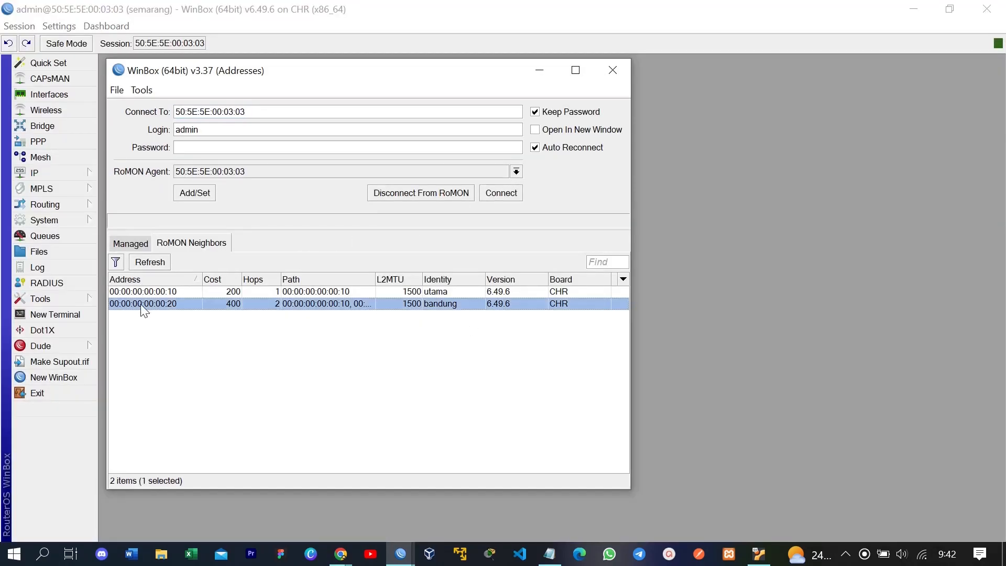
pyautogui.click(499, 197)
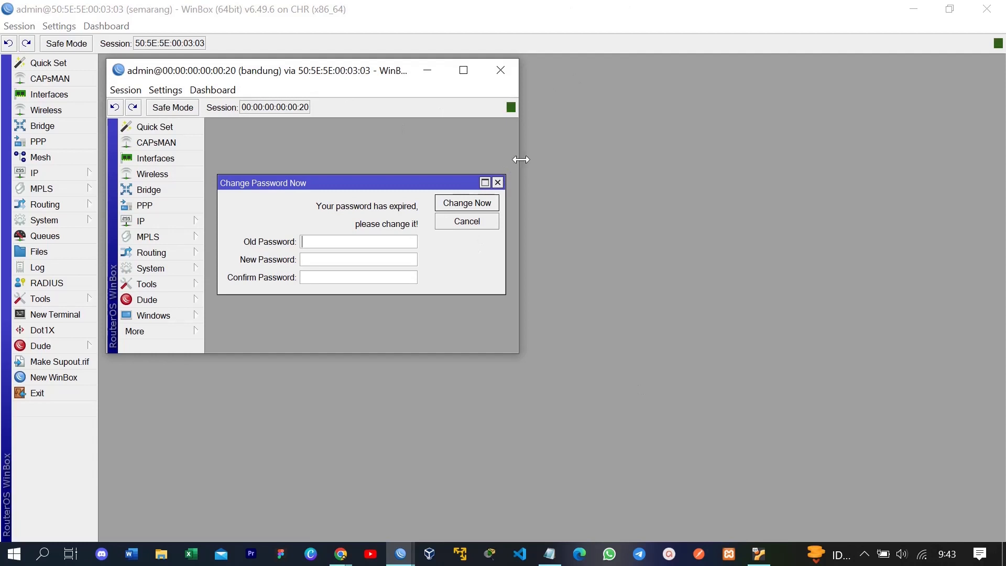
pyautogui.moveTo(520, 159); pyautogui.dragTo(824, 278)
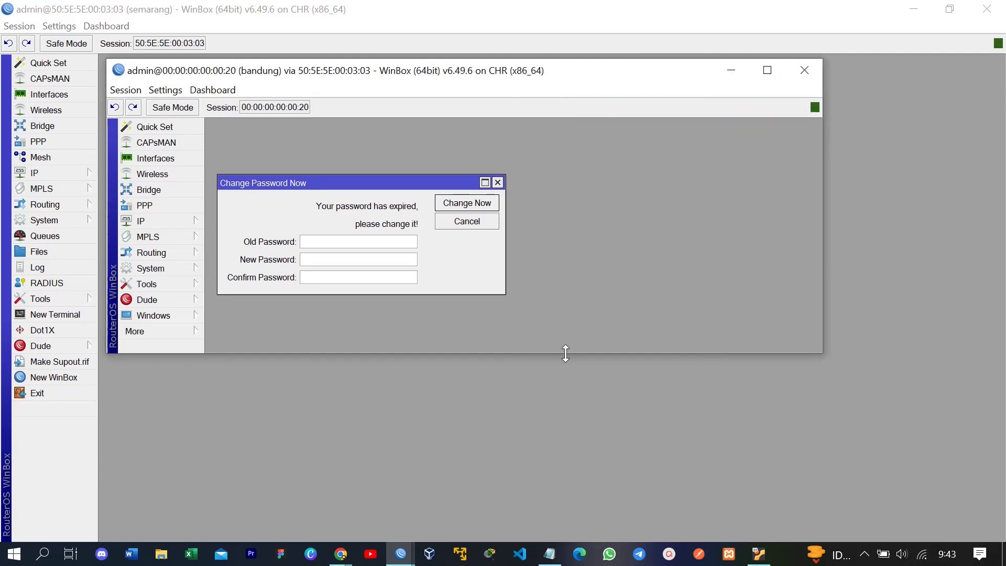
pyautogui.moveTo(565, 352); pyautogui.dragTo(581, 501)
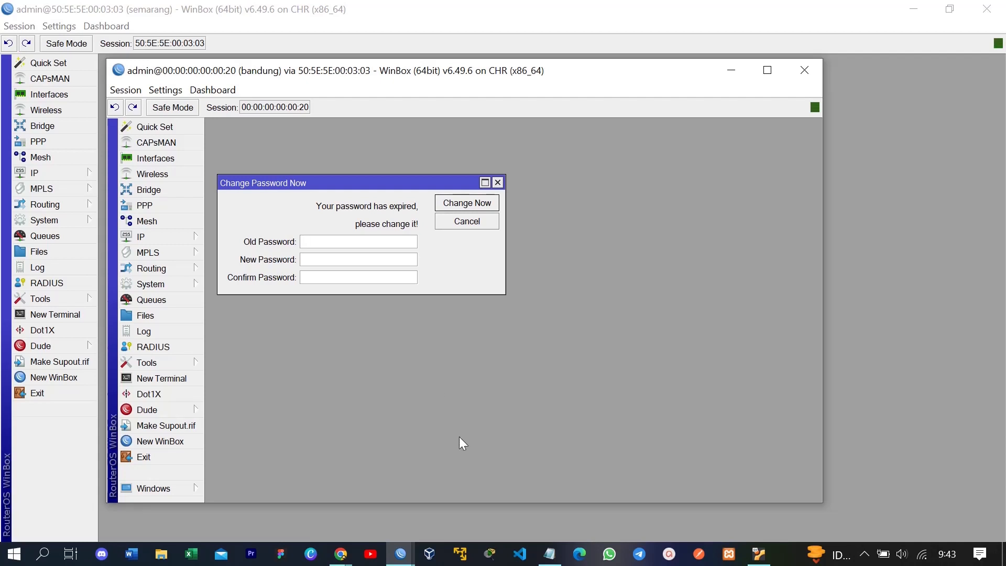
# Bring up utama's RoMON session with its address list, widen the window and reposition the session windows.
pyautogui.click(400, 554)
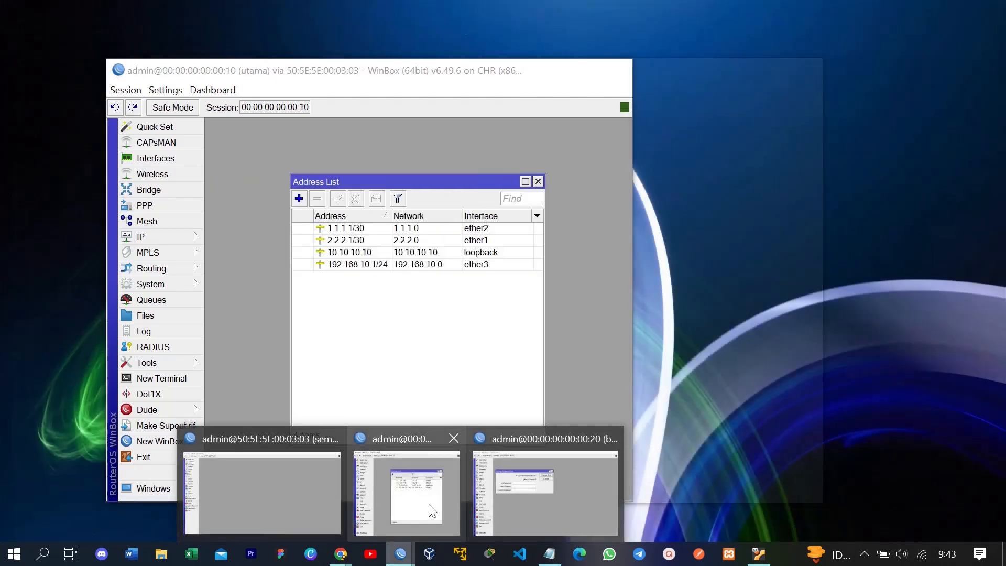
pyautogui.click(427, 508)
pyautogui.moveTo(633, 350); pyautogui.dragTo(727, 365)
pyautogui.click(767, 170)
pyautogui.moveTo(519, 78); pyautogui.dragTo(524, 146)
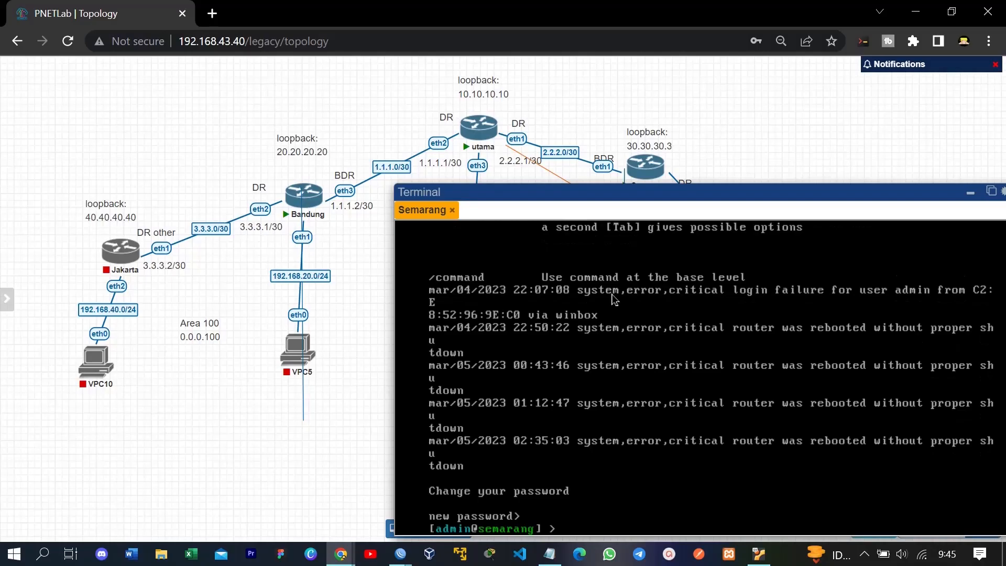
# In Semarang's PNETLab terminal, start a "tool romon ssh" command and list its available parameters.
pyautogui.press('Return')
pyautogui.press('Return')
pyautogui.press('Return')
pyautogui.press('Return')
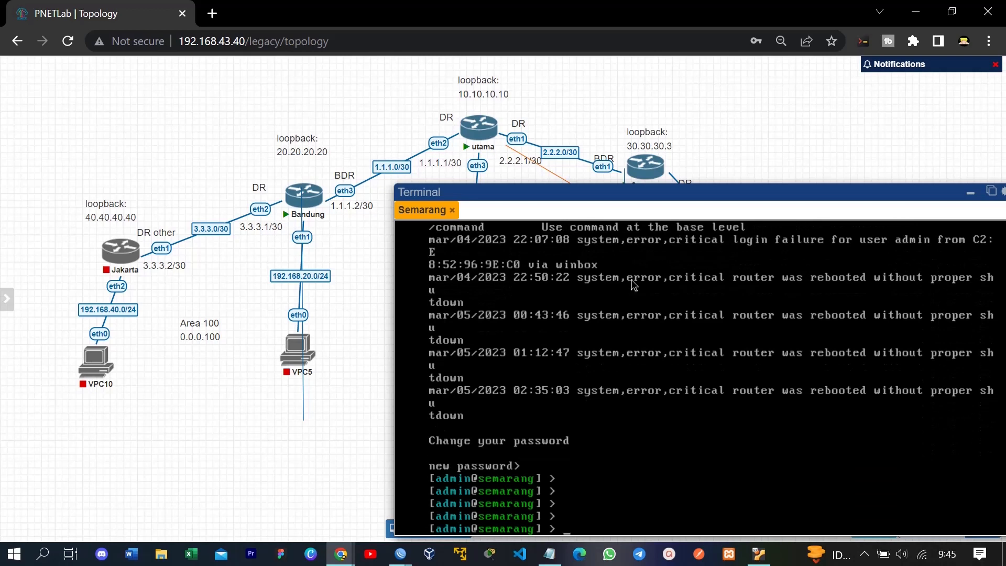
pyautogui.write('tool romon s')
pyautogui.press('Tab')
pyautogui.press('Tab')
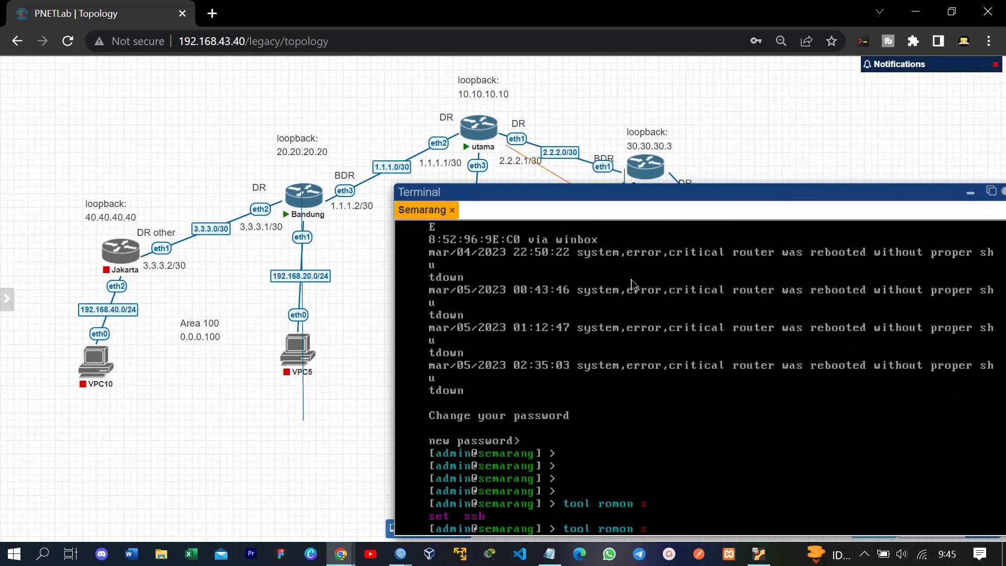
pyautogui.write('sh')
pyautogui.press('Tab')
pyautogui.press('Tab')
# Complete the RoMON SSH command with address=00:00:00:00:00:20 and log in to bandung.
pyautogui.write('address=')
pyautogui.press('Tab')
pyautogui.press('Tab')
pyautogui.write('00:00:00:')
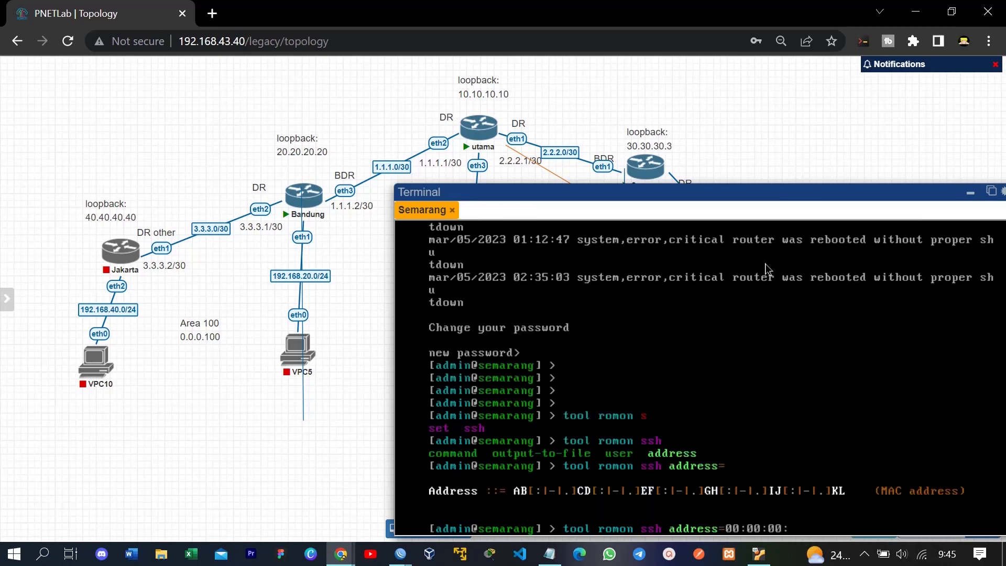
pyautogui.write('00')
pyautogui.write(':00')
pyautogui.write(':20')
pyautogui.scroll(-3, 766, 268)
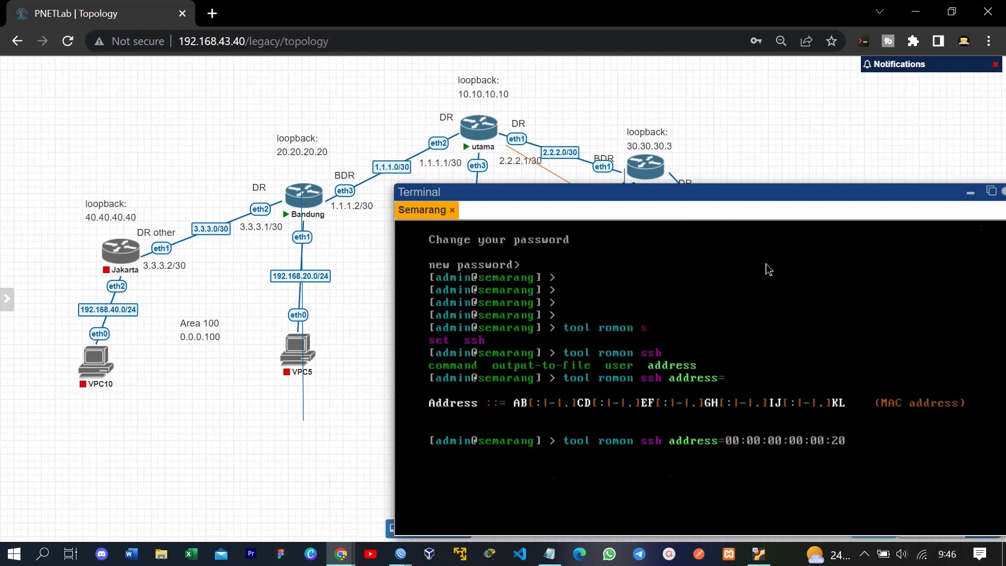
pyautogui.press('Return')
pyautogui.press('Return')
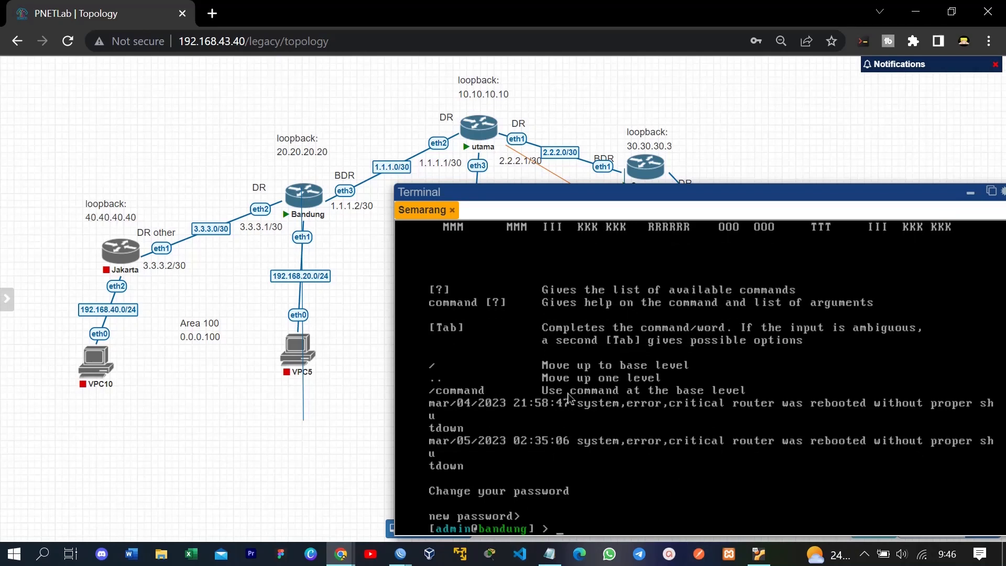
# Print bandung's IP addresses in the RoMON SSH session and try to leave it with the exit command.
pyautogui.write('ip address print')
pyautogui.press('Return')
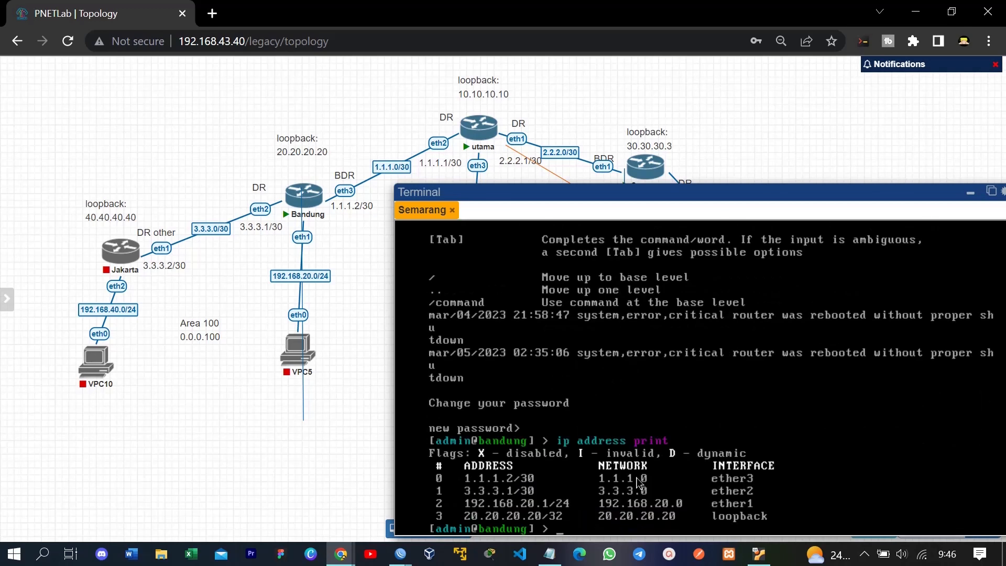
pyautogui.write('exit')
pyautogui.press('Return')
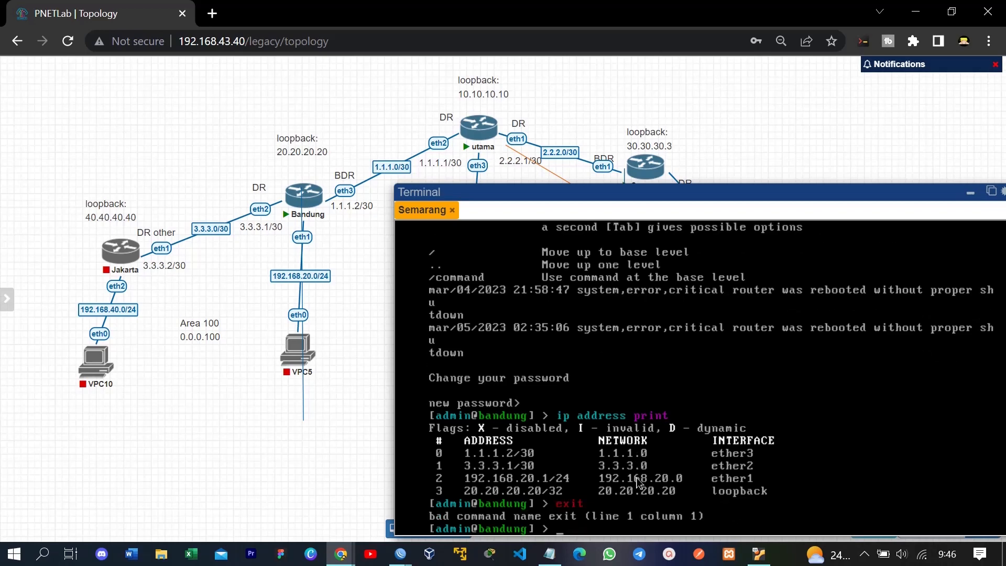
pyautogui.press('?')
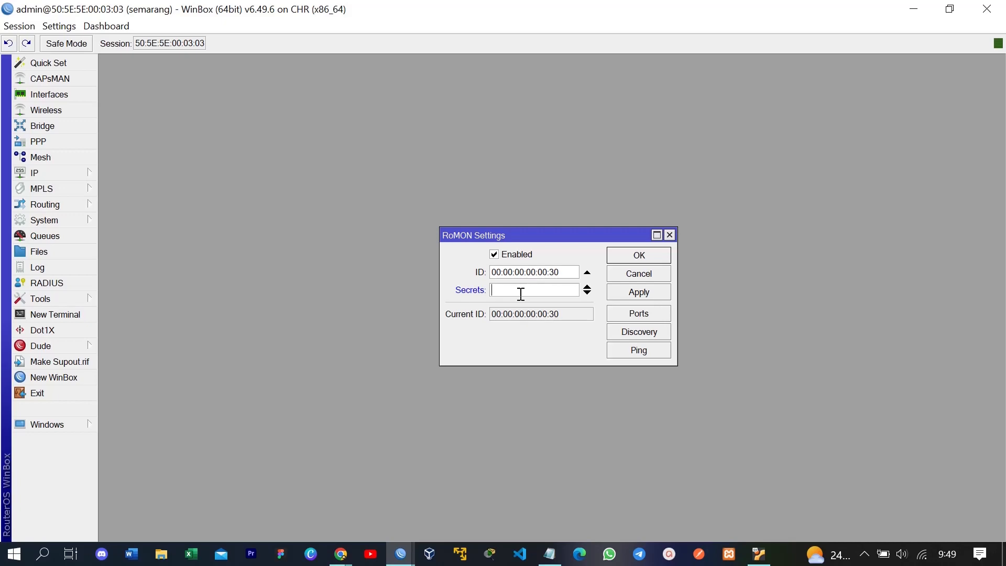
# Set a RoMON secret on semarang, save the settings and minimize its session.
pyautogui.click(646, 254)
pyautogui.click(913, 9)
# Check bandung's RoMON session, then close the WinBox connection windows for bandung and utama.
pyautogui.moveTo(400, 553)
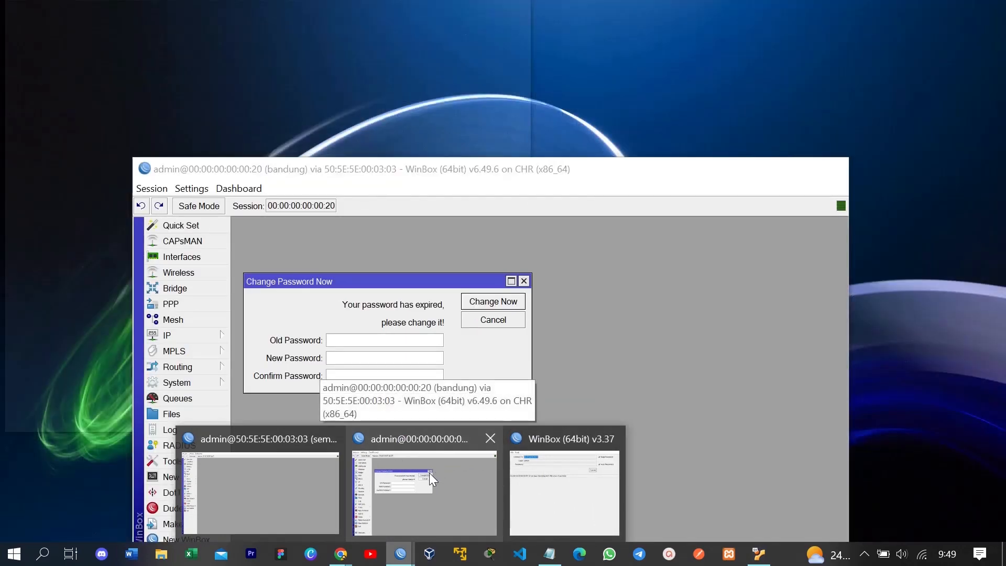
pyautogui.click(429, 473)
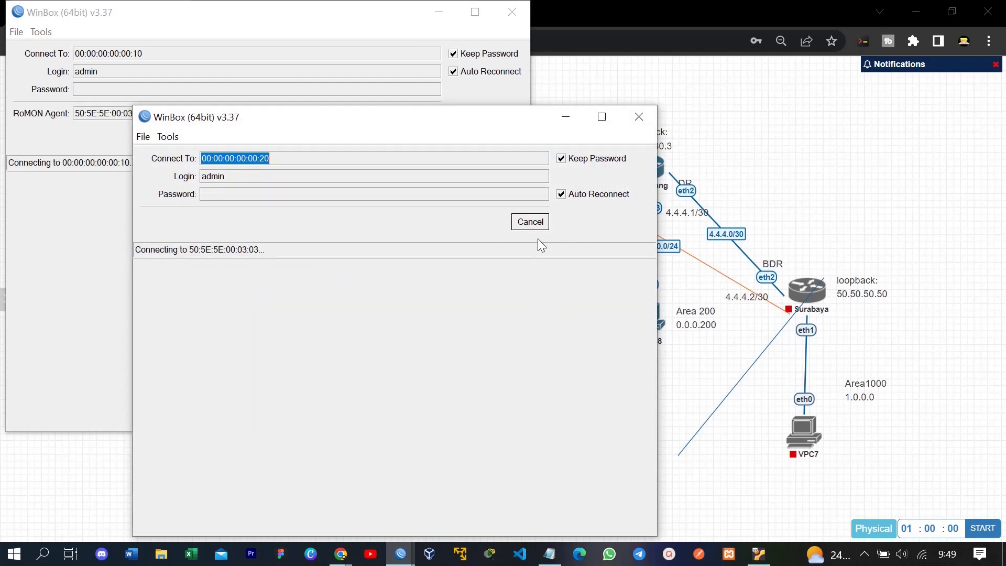
pyautogui.click(638, 116)
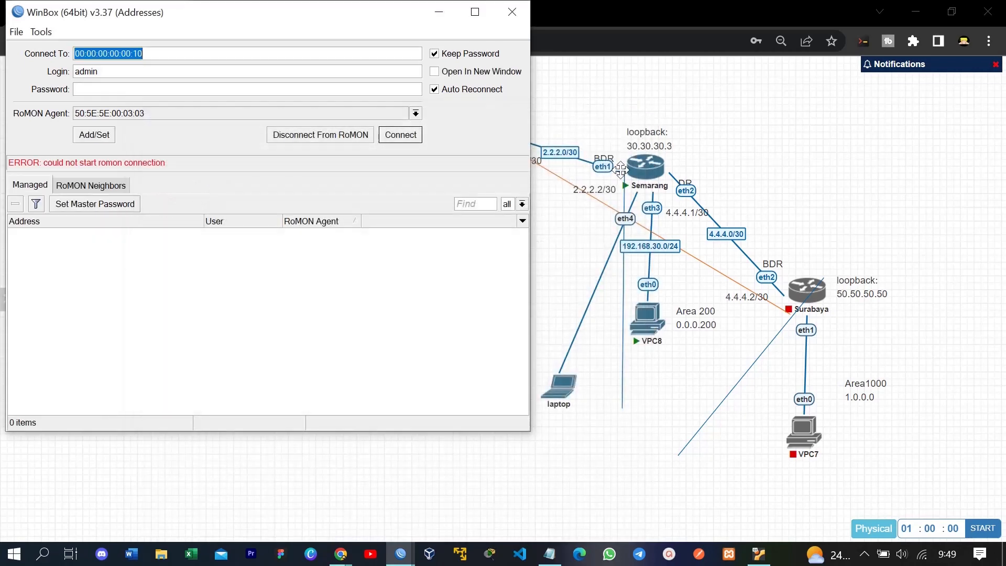
pyautogui.click(512, 12)
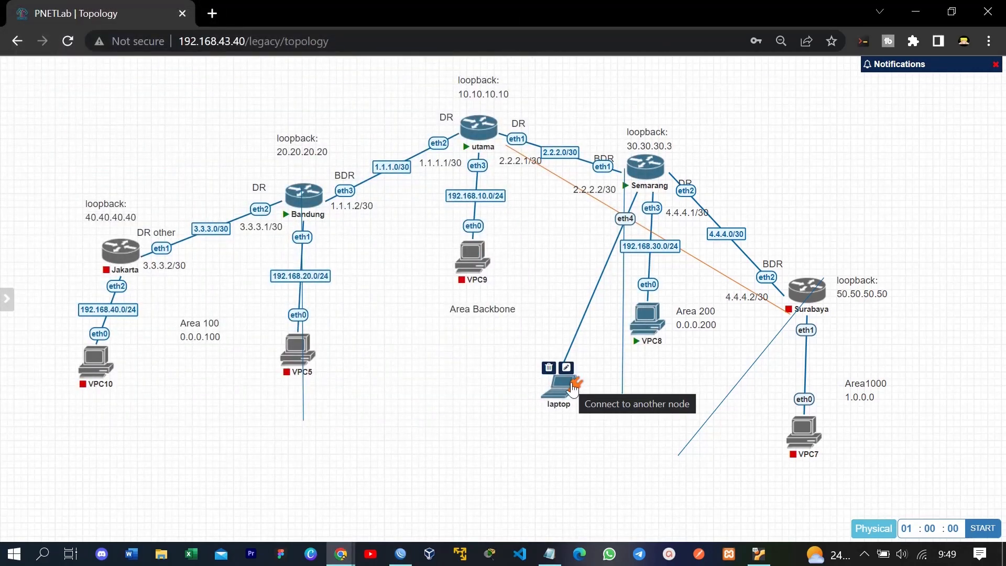
# In the PNETLab topology, connect the laptop node to utama's eth4 interface and move the laptop below VPC9.
pyautogui.moveTo(566, 368); pyautogui.dragTo(503, 137)
pyautogui.click(532, 373)
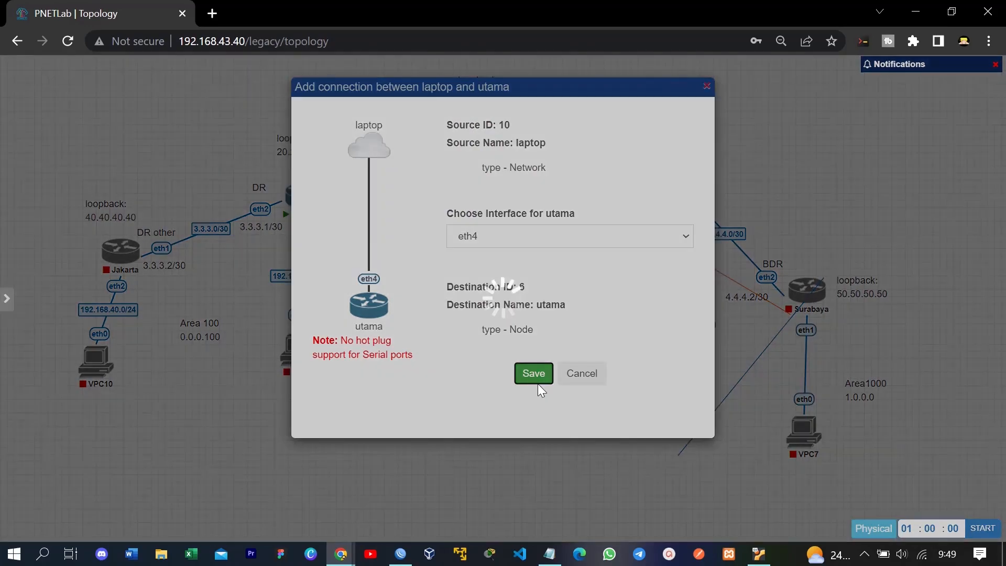
pyautogui.moveTo(561, 385); pyautogui.dragTo(499, 393)
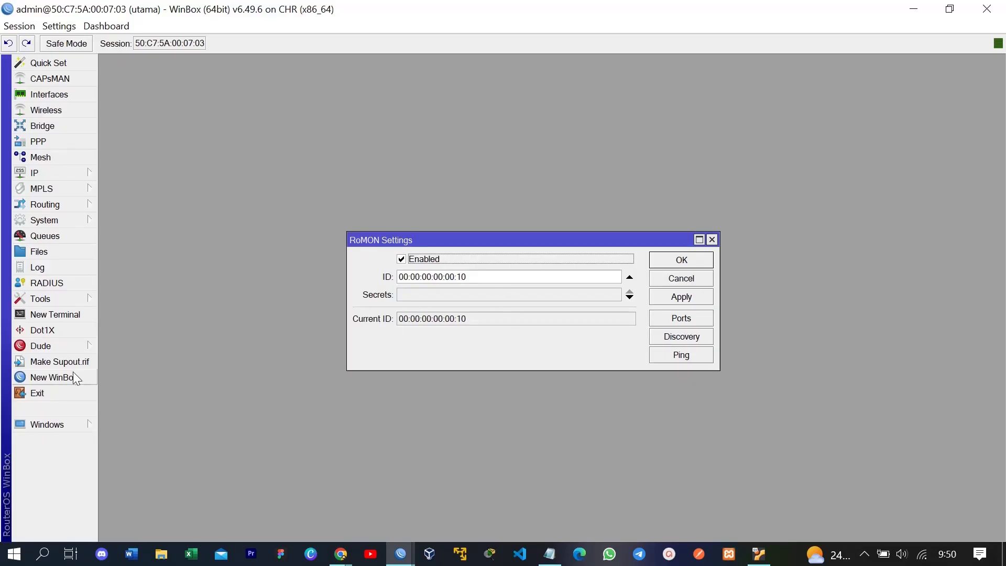
# Enter the RoMON secret on the utama router, then apply and save the settings.
pyautogui.click(488, 297)
pyautogui.write('*****')
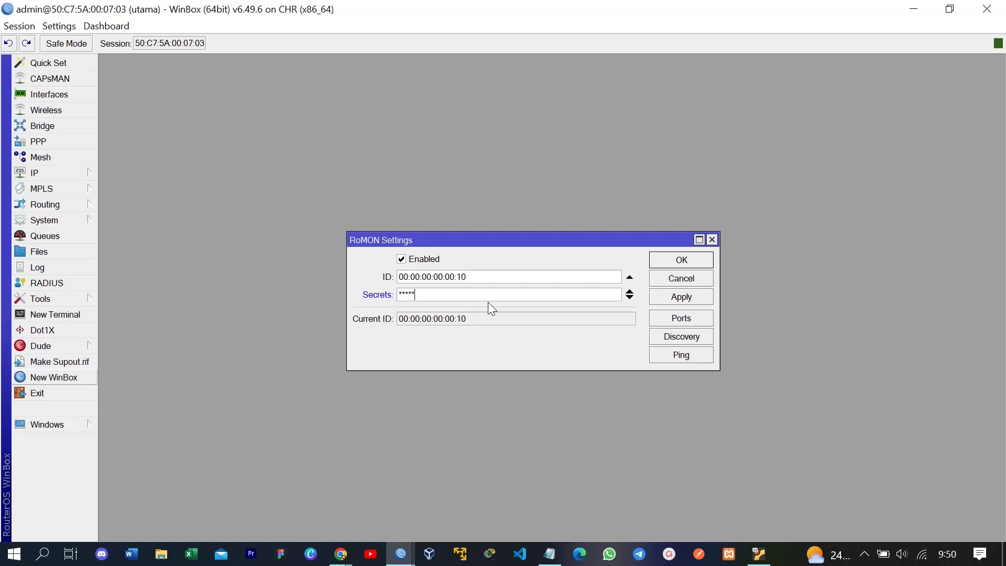
pyautogui.click(679, 298)
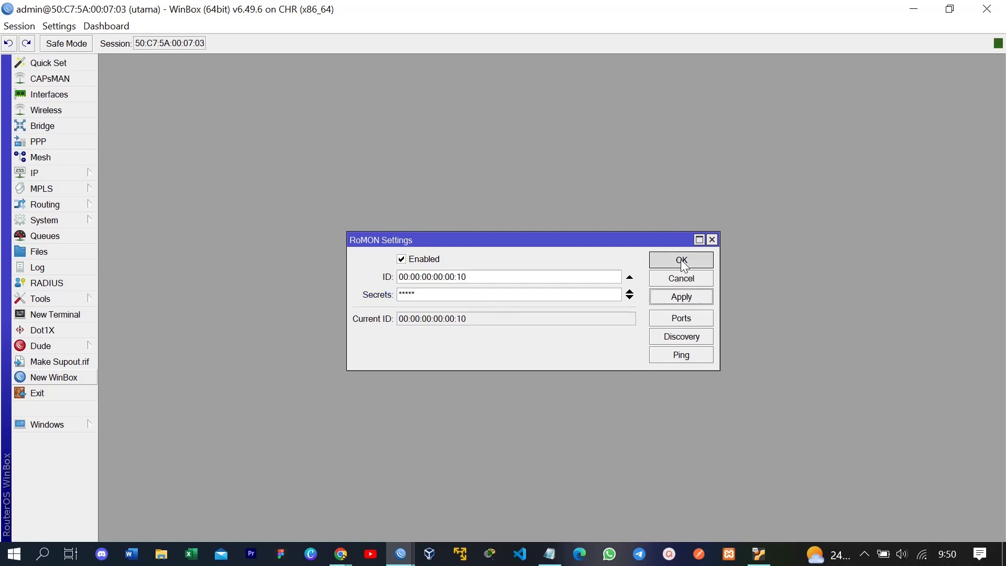
pyautogui.click(681, 260)
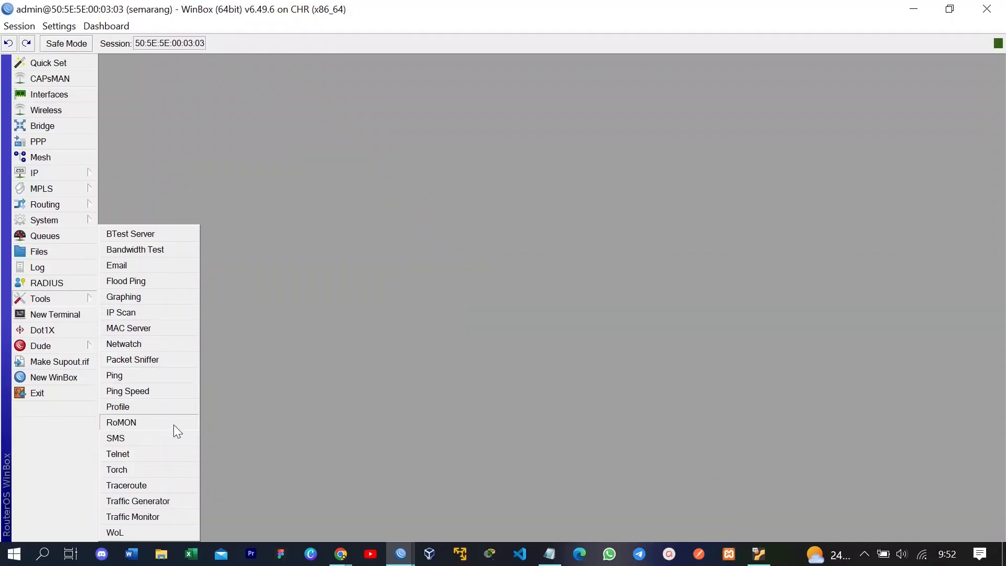
# Open semarang's RoMON settings and run Discovery to examine which routers are reachable with the secret in place.
pyautogui.click(174, 424)
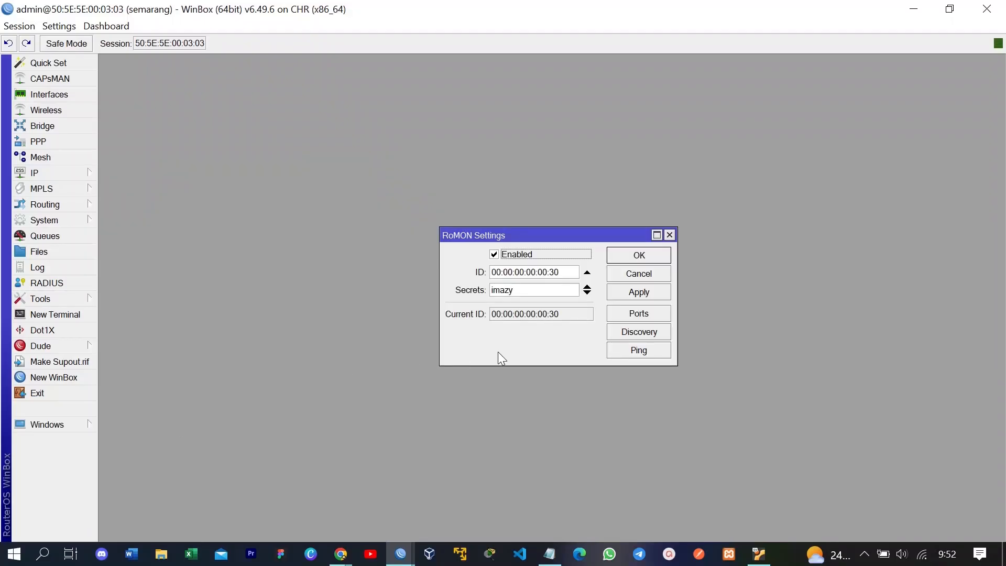
pyautogui.click(635, 335)
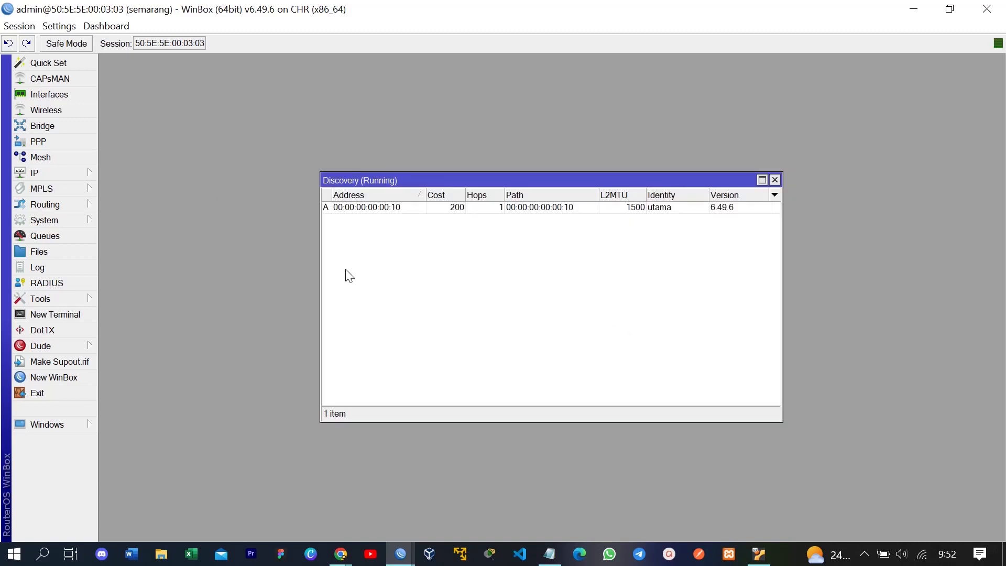
# Examine the utama entry in semarang's RoMON discovery list, then close the Discovery window.
pyautogui.click(392, 211)
pyautogui.click(494, 316)
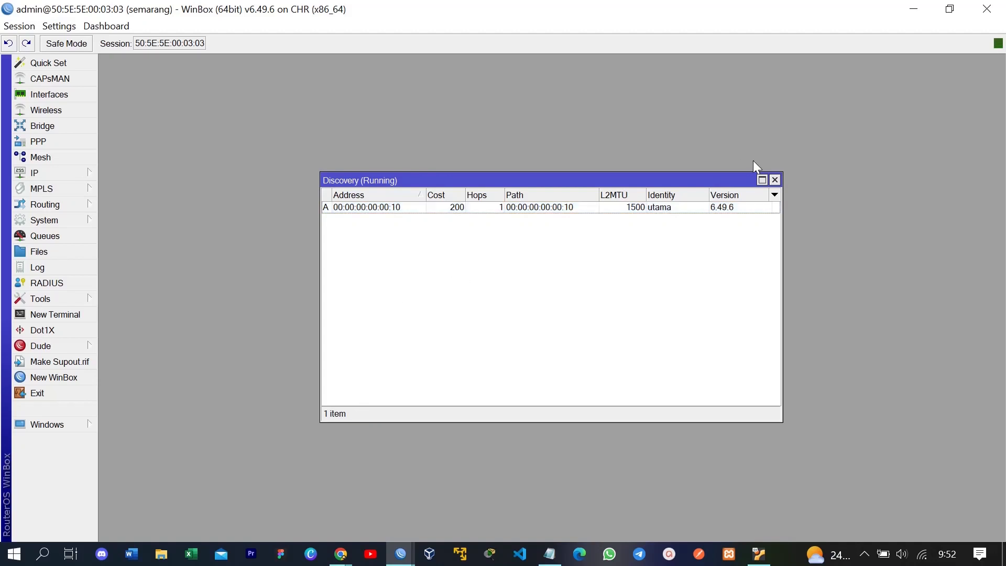
pyautogui.click(774, 180)
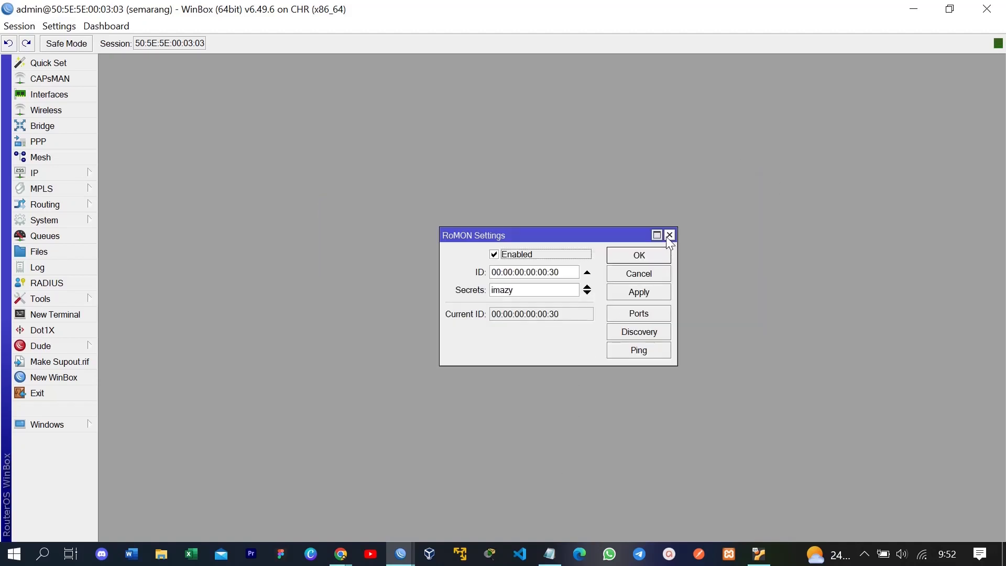
# Connect to the RoMON neighbor utama through the semarang agent as admin, and dismiss the password change dialog in its session.
pyautogui.hotkey('alt', 'Tab')
pyautogui.click(50, 233)
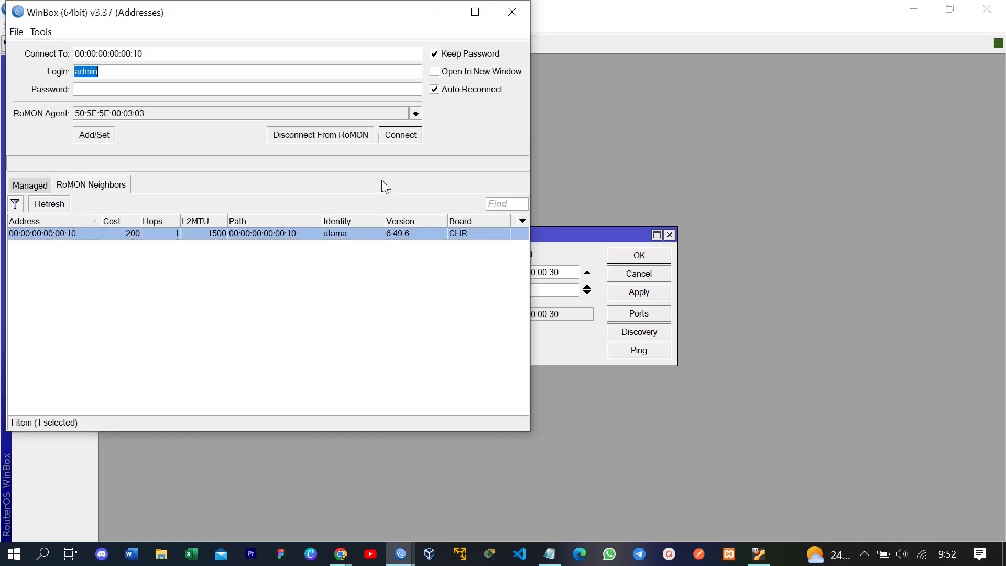
pyautogui.click(400, 136)
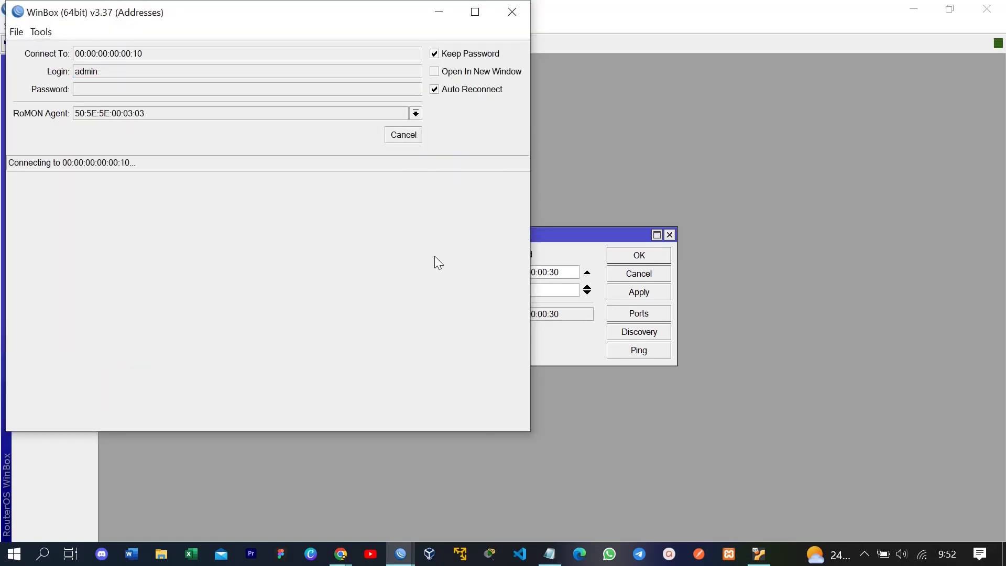
pyautogui.moveTo(356, 14); pyautogui.dragTo(414, 74)
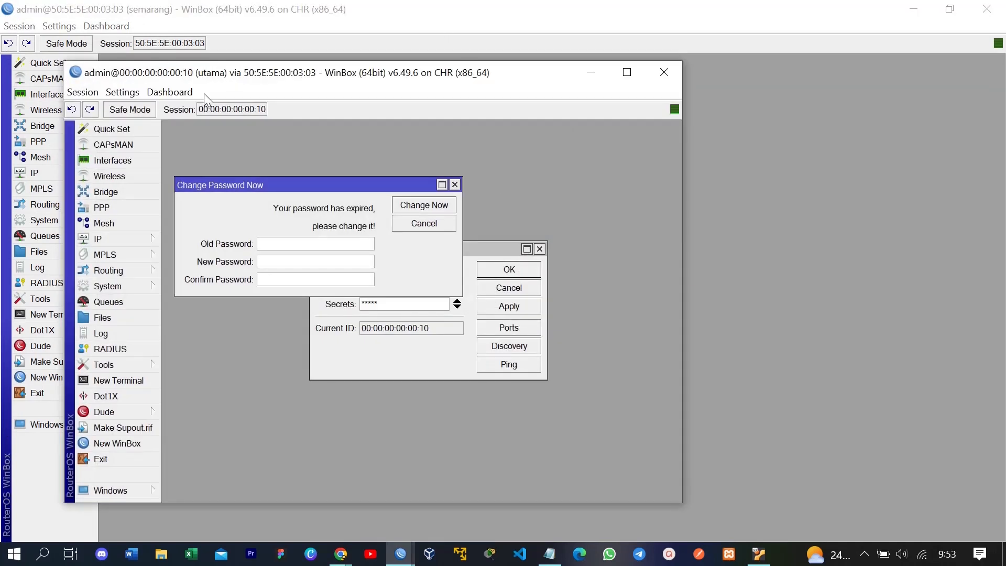
pyautogui.click(454, 185)
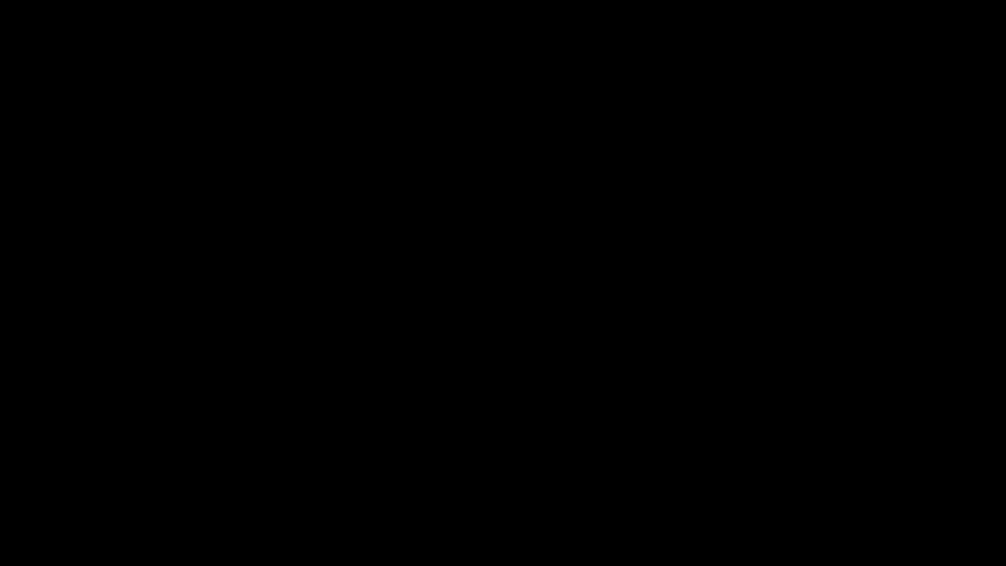